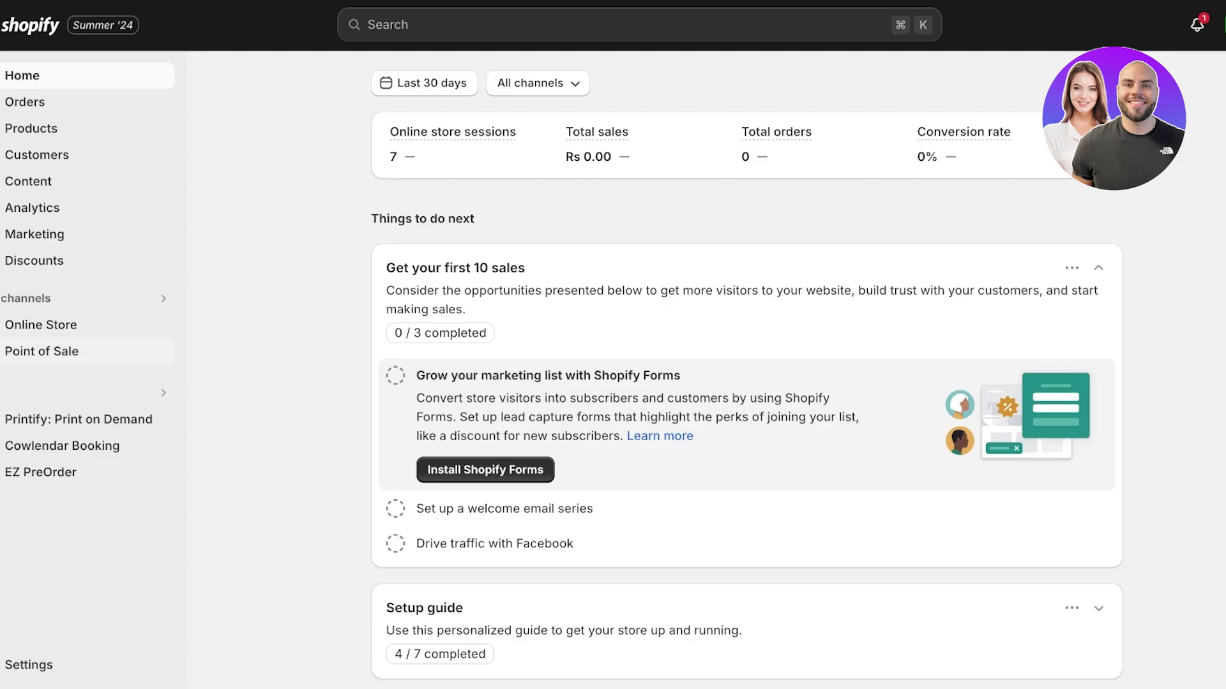
# Step: Open the store's Online Store section, and look over the Webflow homepage
pyautogui.click(40, 325)
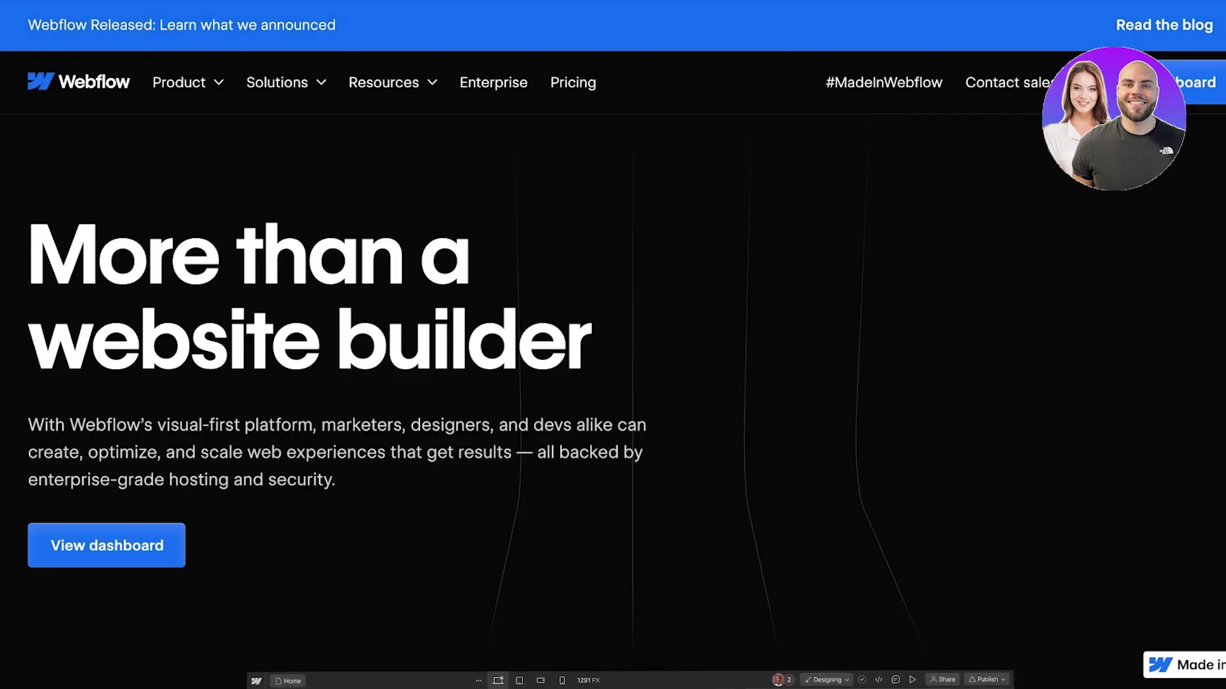
pyautogui.scroll(-4, 613, 345)
pyautogui.scroll(4, 613, 344)
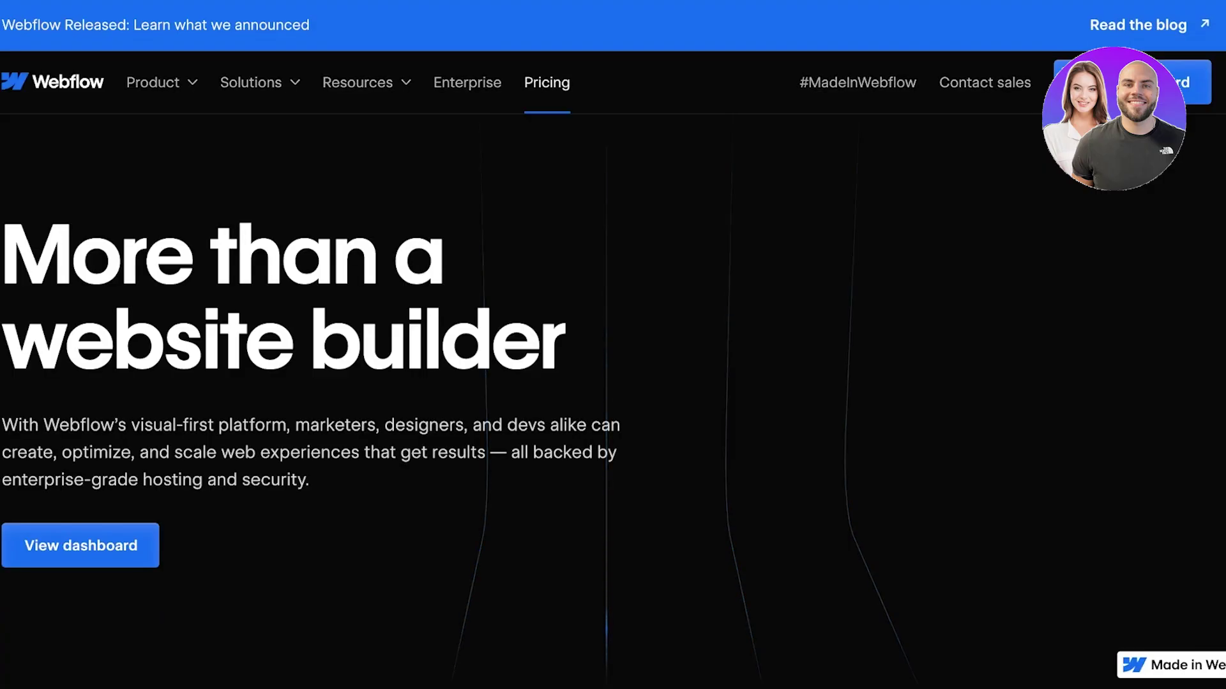
# Step: Look through Webflow's pricing page for site plans, and open the Webflow dashboard
pyautogui.click(546, 82)
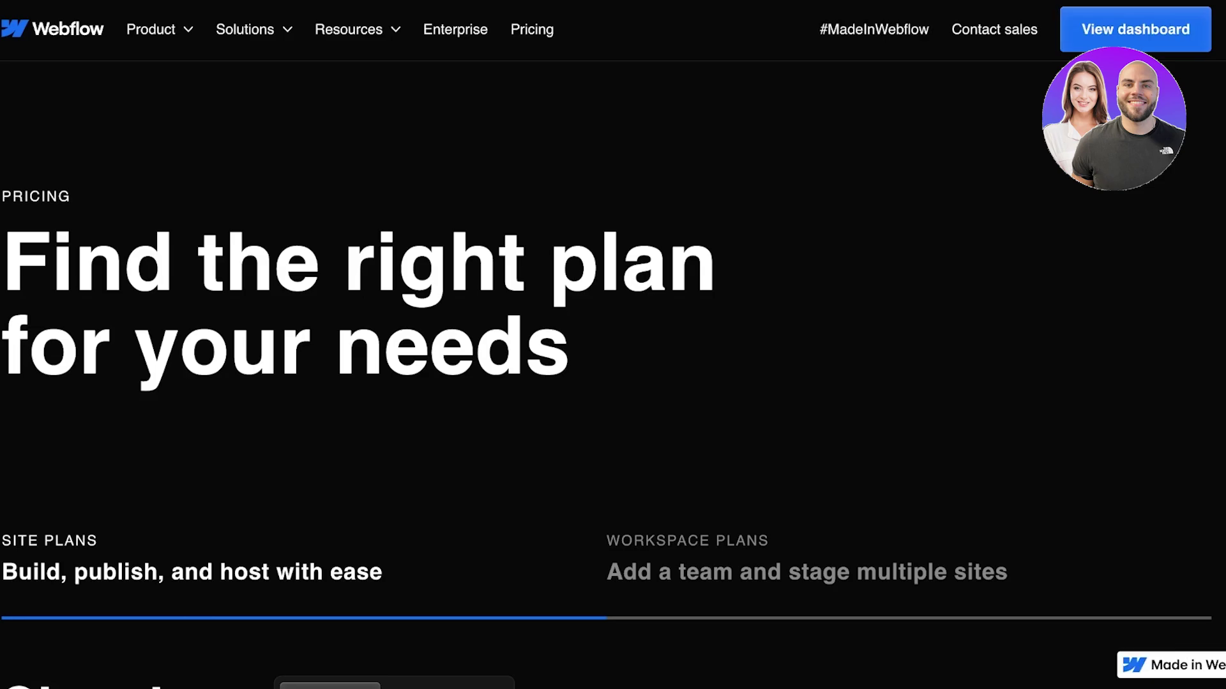
pyautogui.scroll(-7, 547, 83)
pyautogui.scroll(-6, 613, 383)
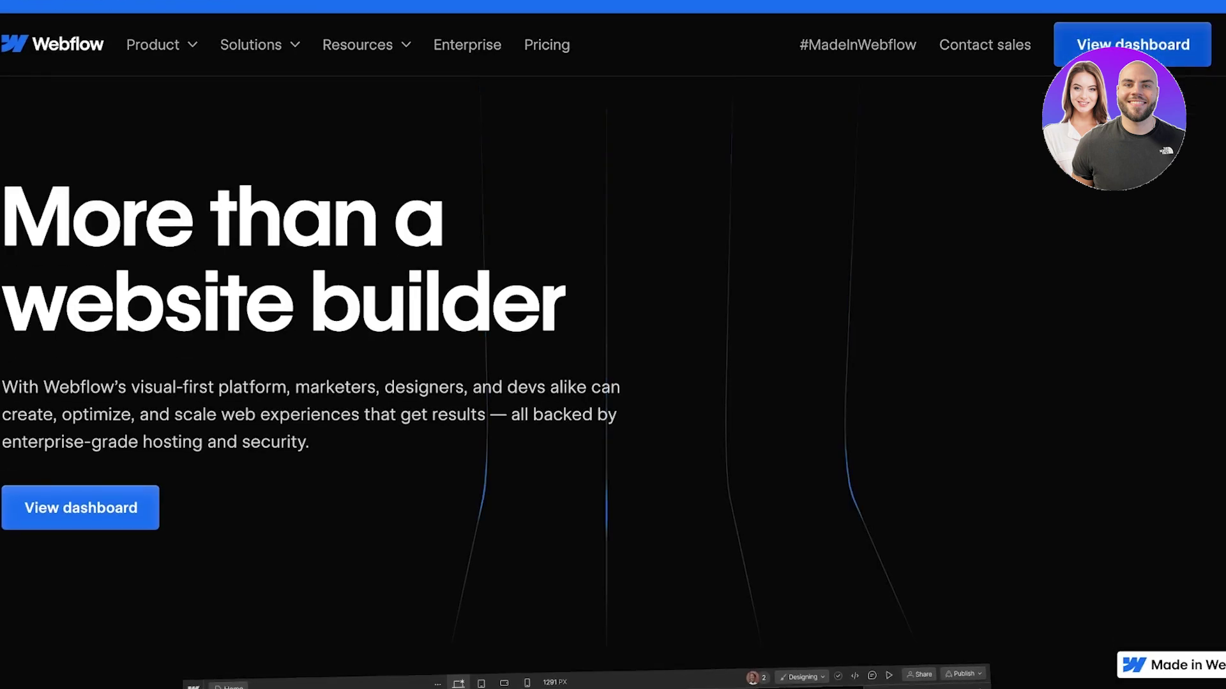
pyautogui.click(1132, 45)
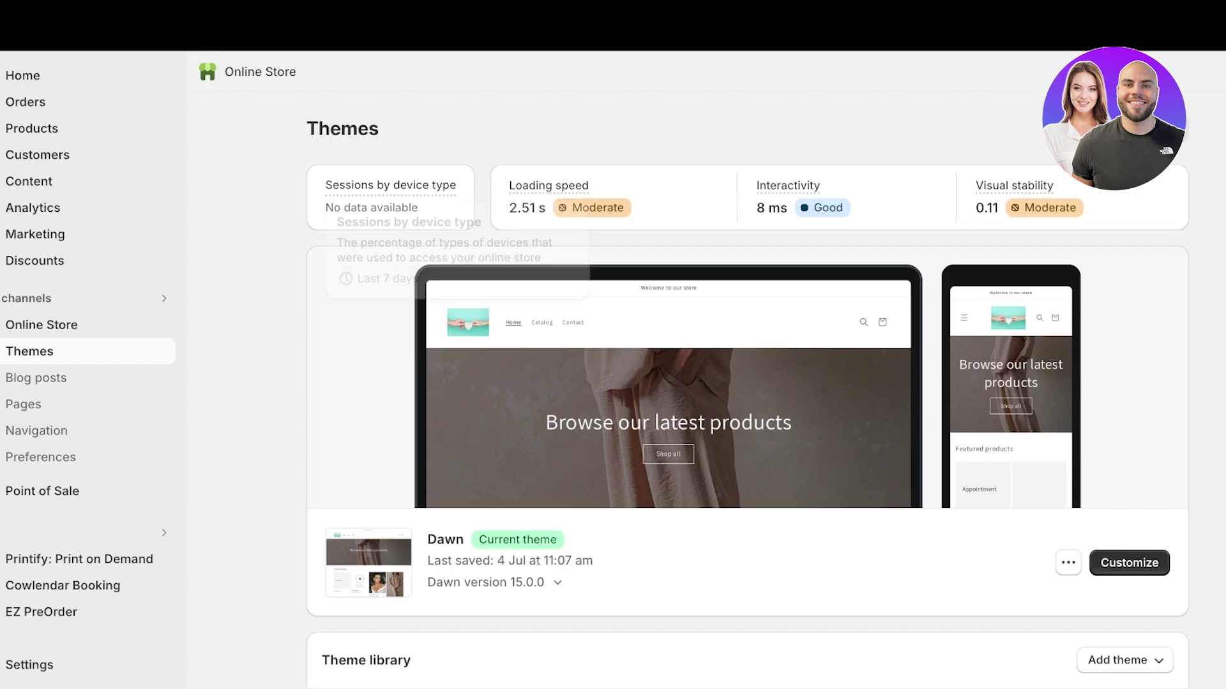
# Step: Go from the Shopify store's apps and sales channels settings to the Shopify App Store and search for "webflow"
pyautogui.click(29, 664)
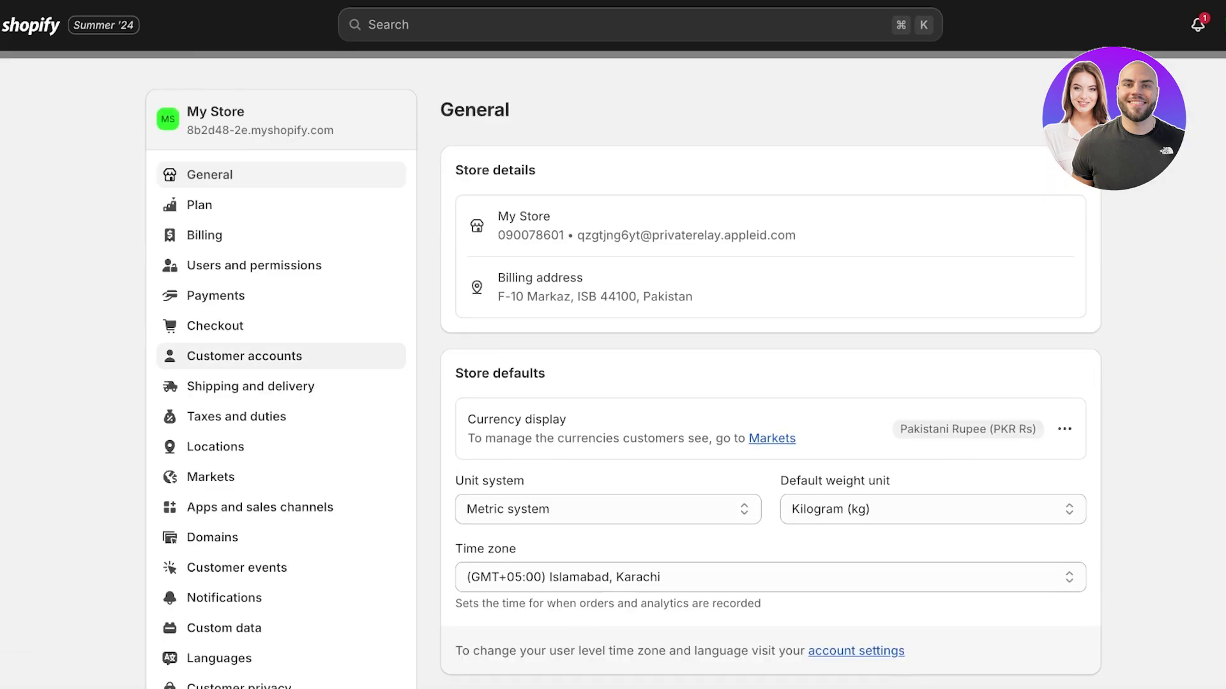
pyautogui.click(260, 507)
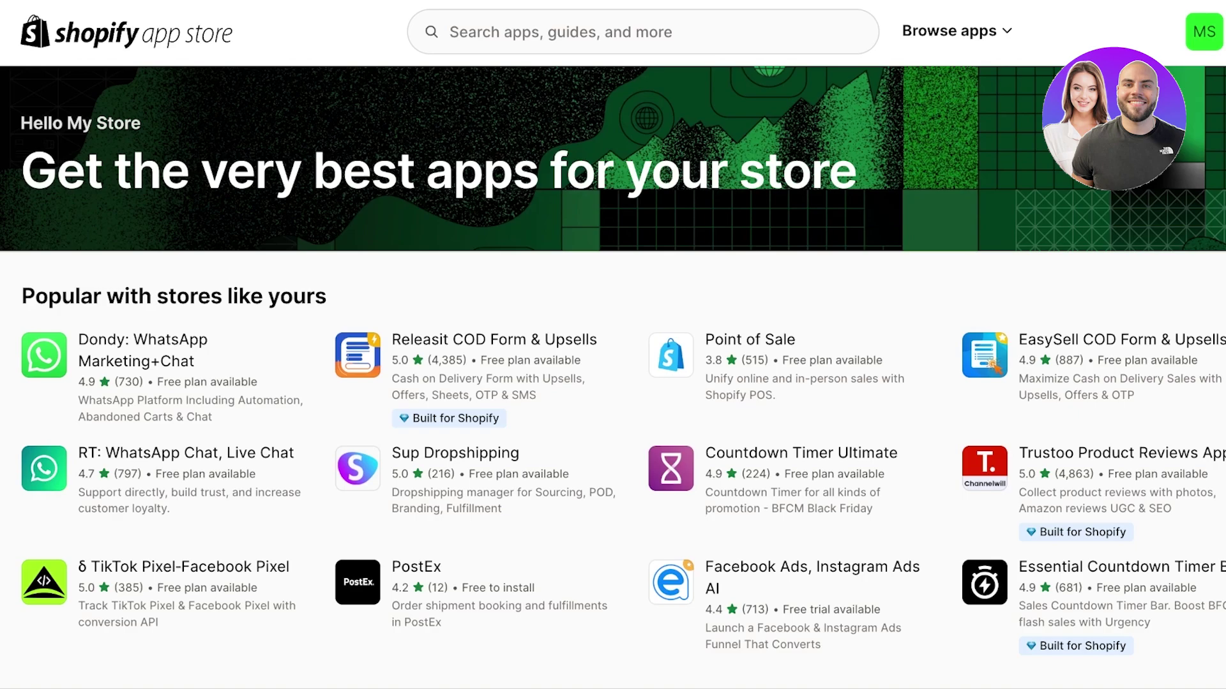
pyautogui.click(562, 32)
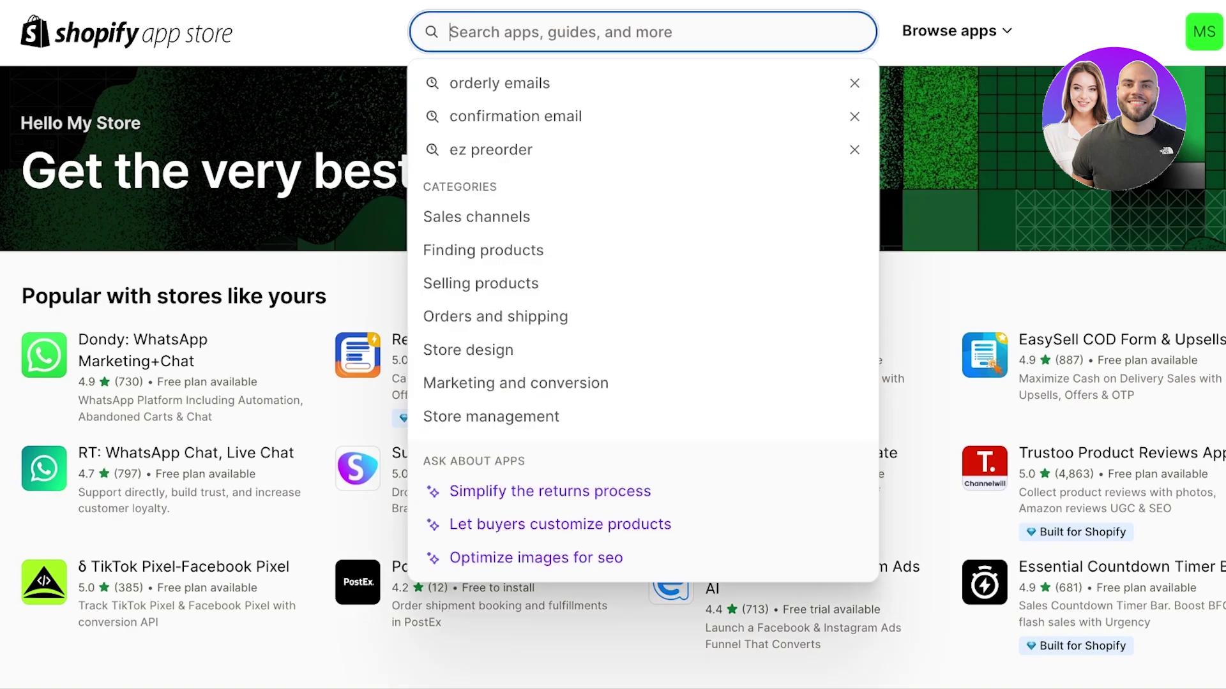
pyautogui.write('web')
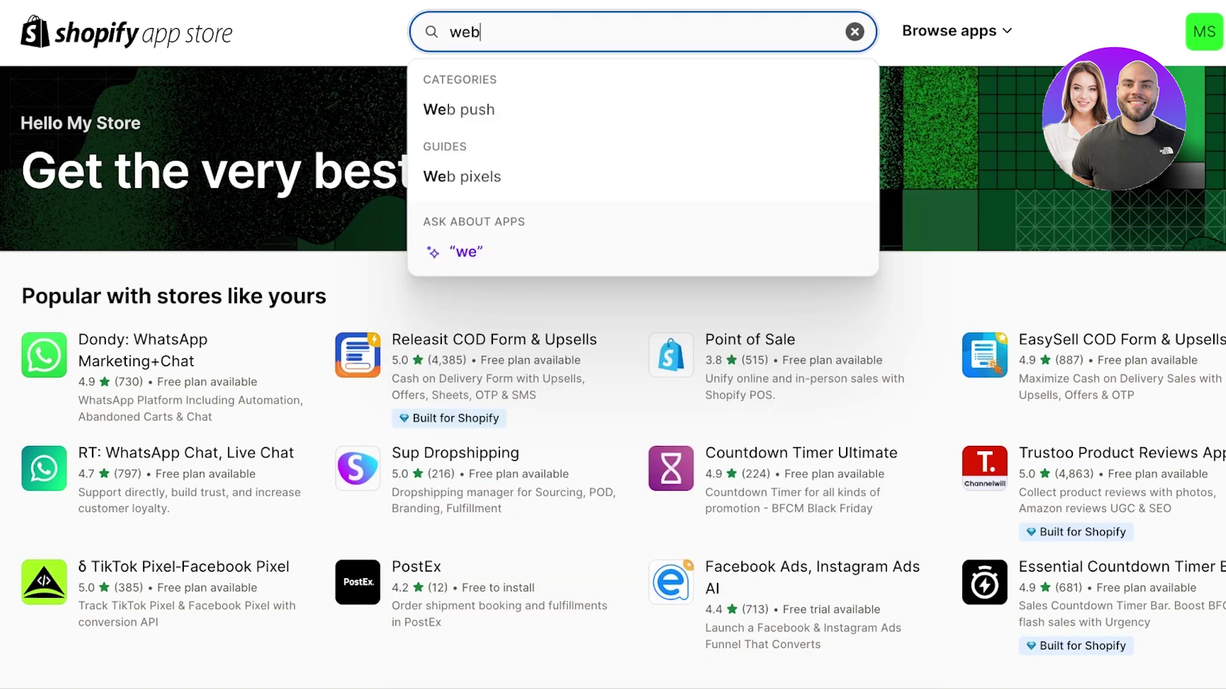
pyautogui.write('flow')
pyautogui.press('Return')
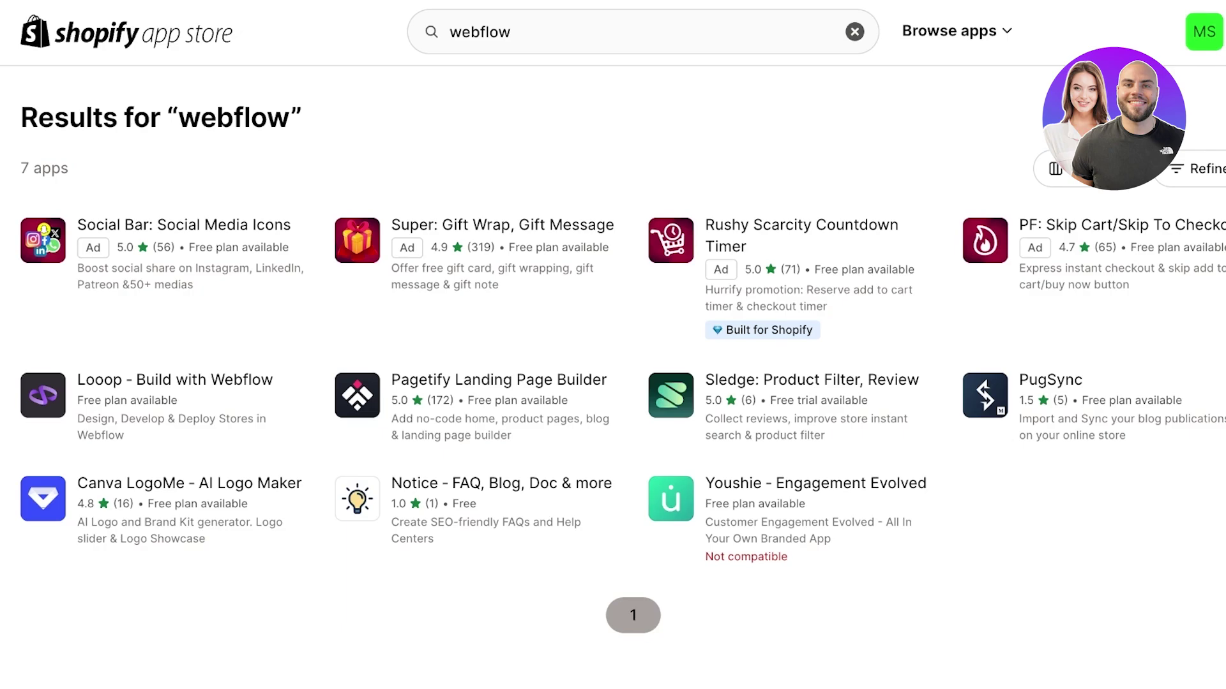
# Step: Review the pricing plans of the Looop - Build with Webflow app and install it on the store
pyautogui.click(174, 380)
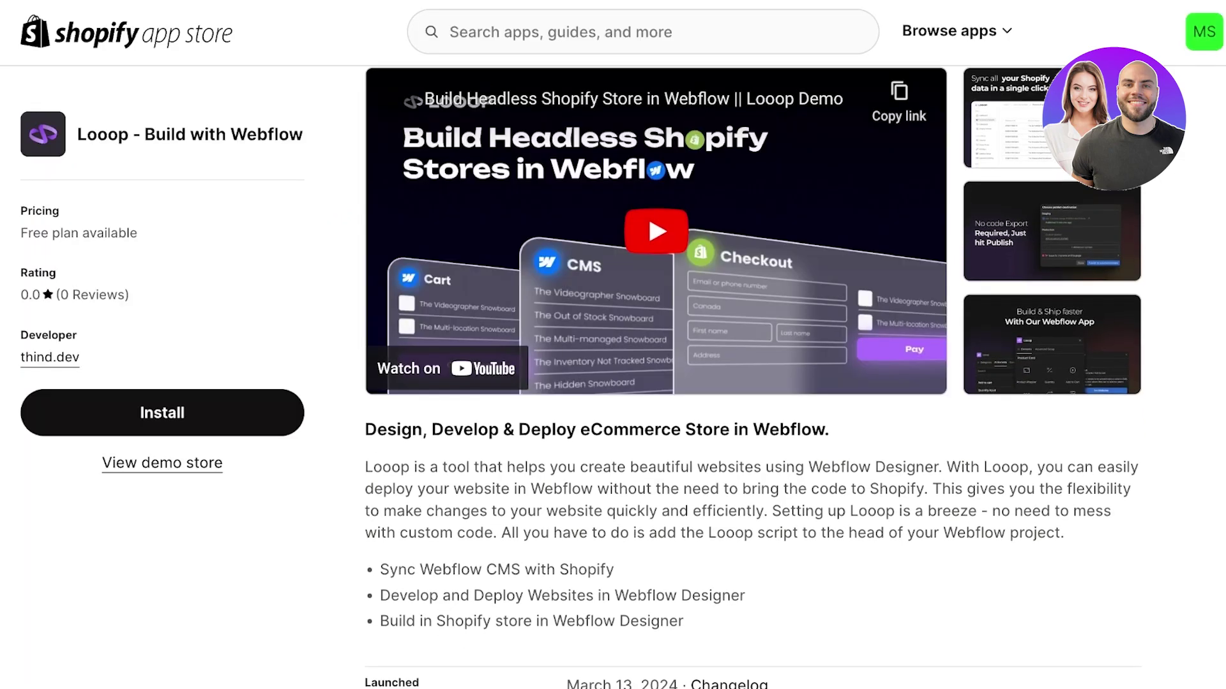
pyautogui.scroll(-5, 613, 383)
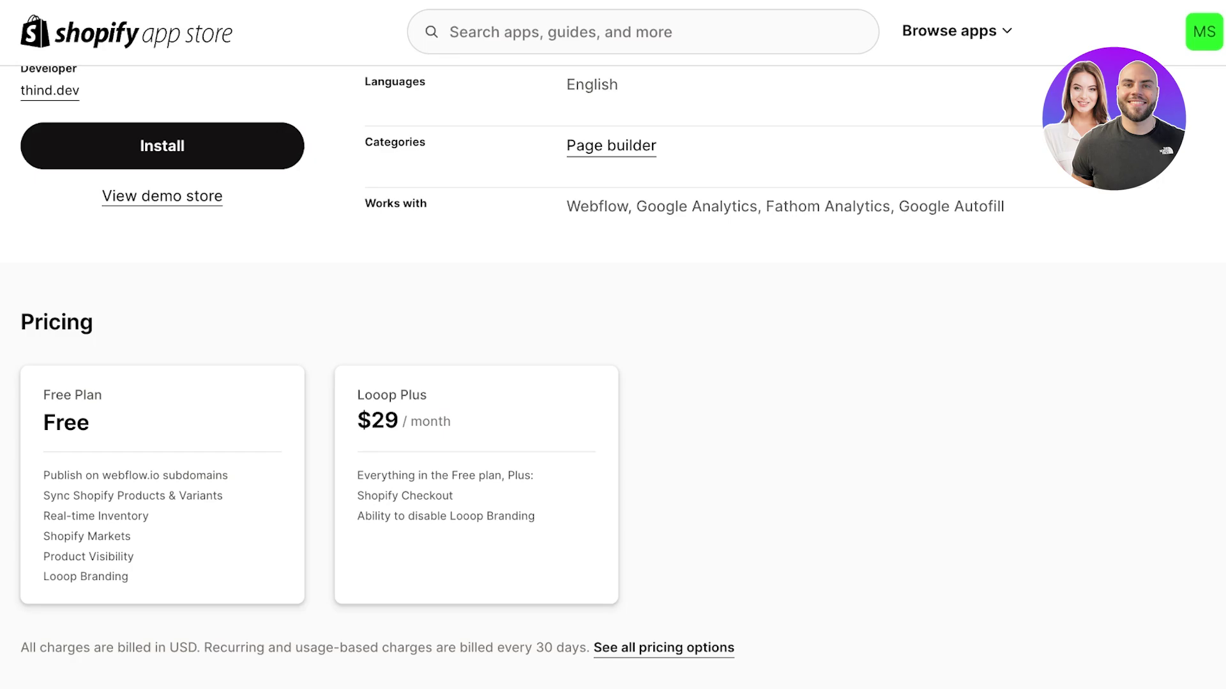
pyautogui.scroll(8, 613, 377)
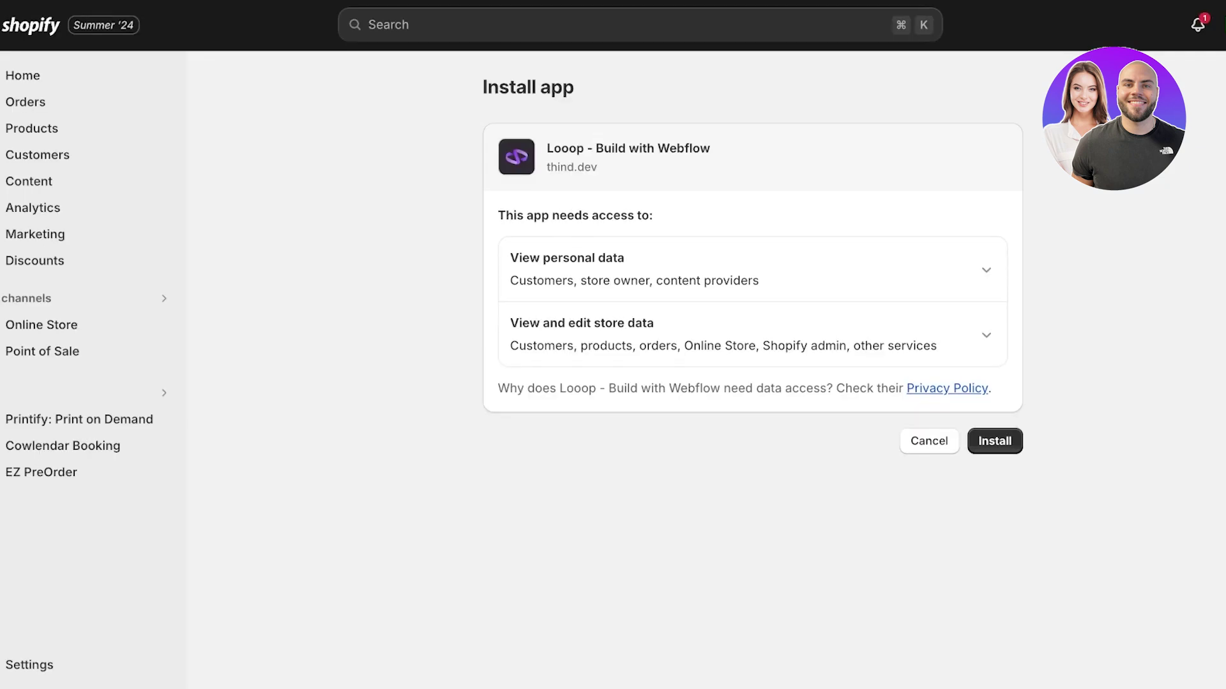
pyautogui.click(995, 441)
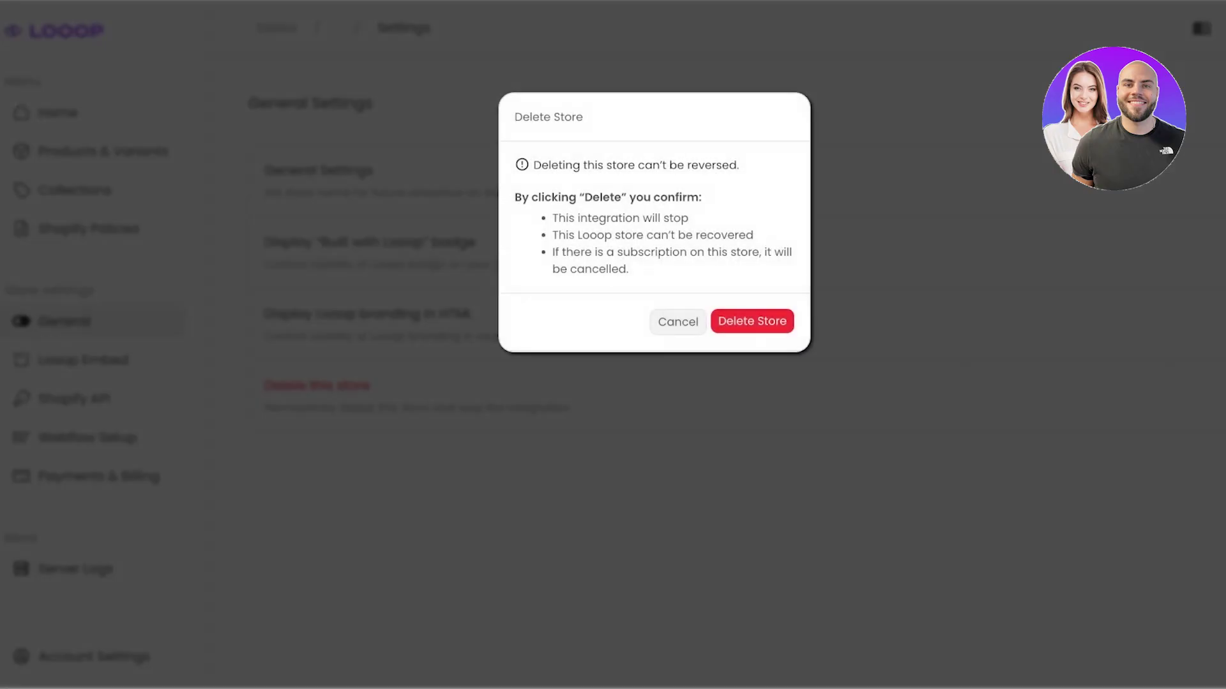
# Step: Delete the existing store in Looop and create a new one named "Emerald"
pyautogui.click(752, 321)
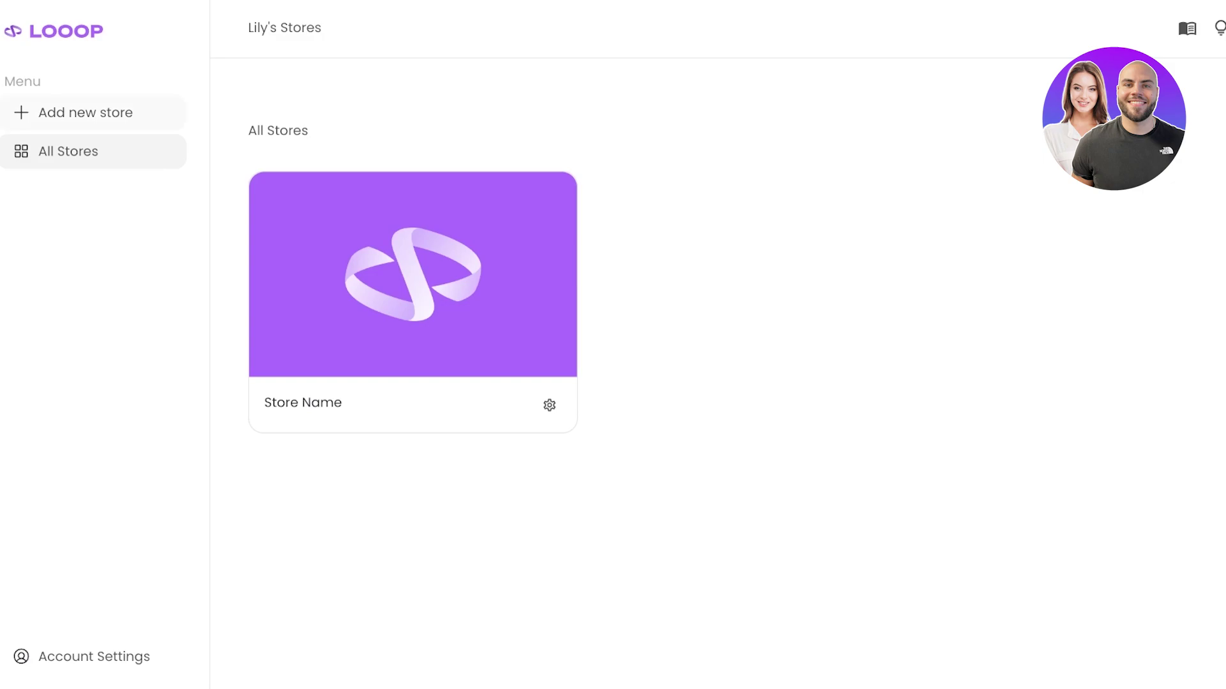
pyautogui.click(86, 113)
pyautogui.click(653, 195)
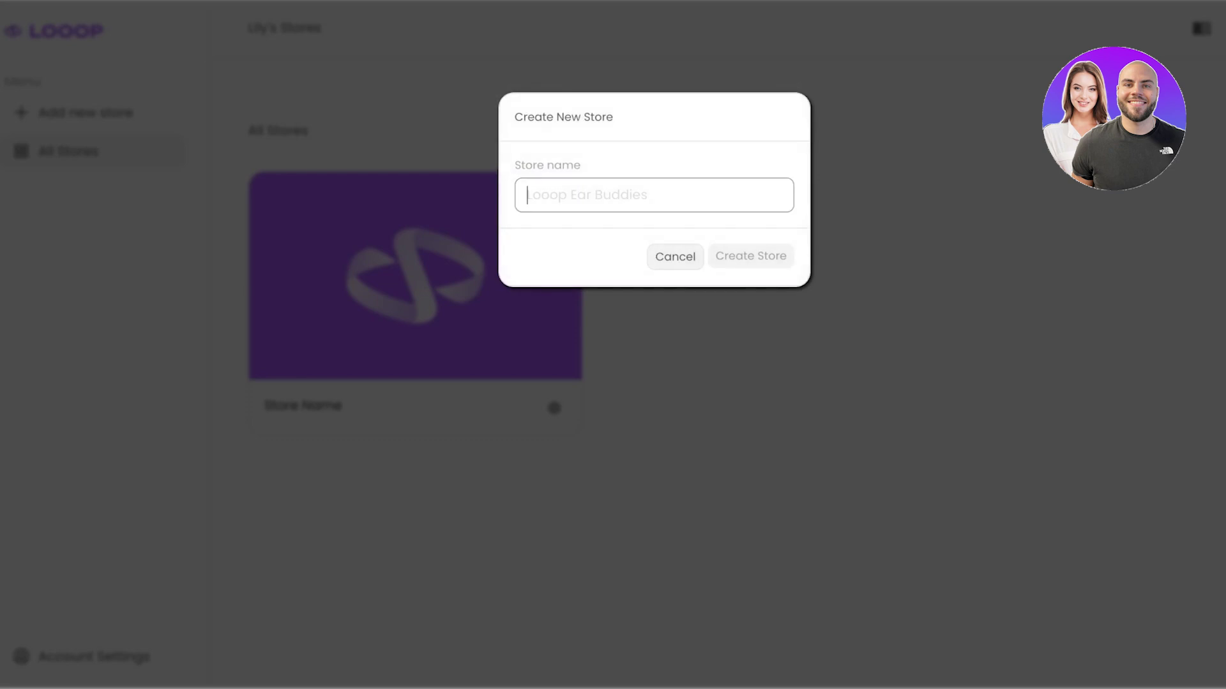
pyautogui.write('Emerald')
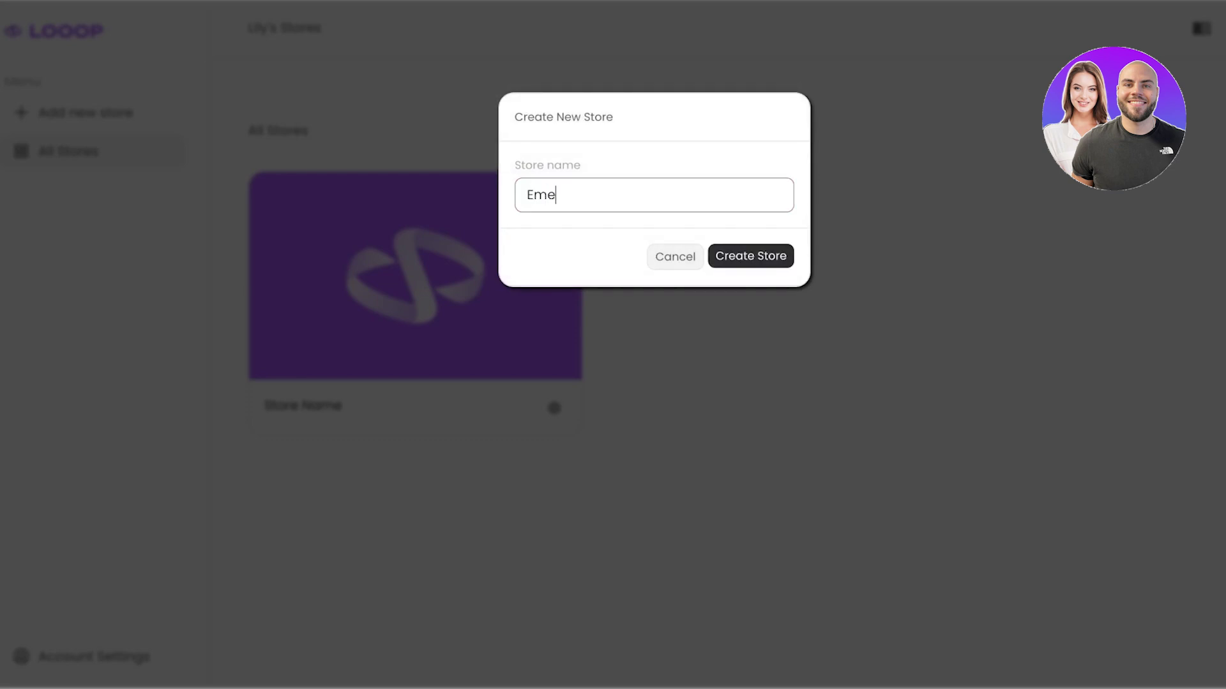
pyautogui.press('Return')
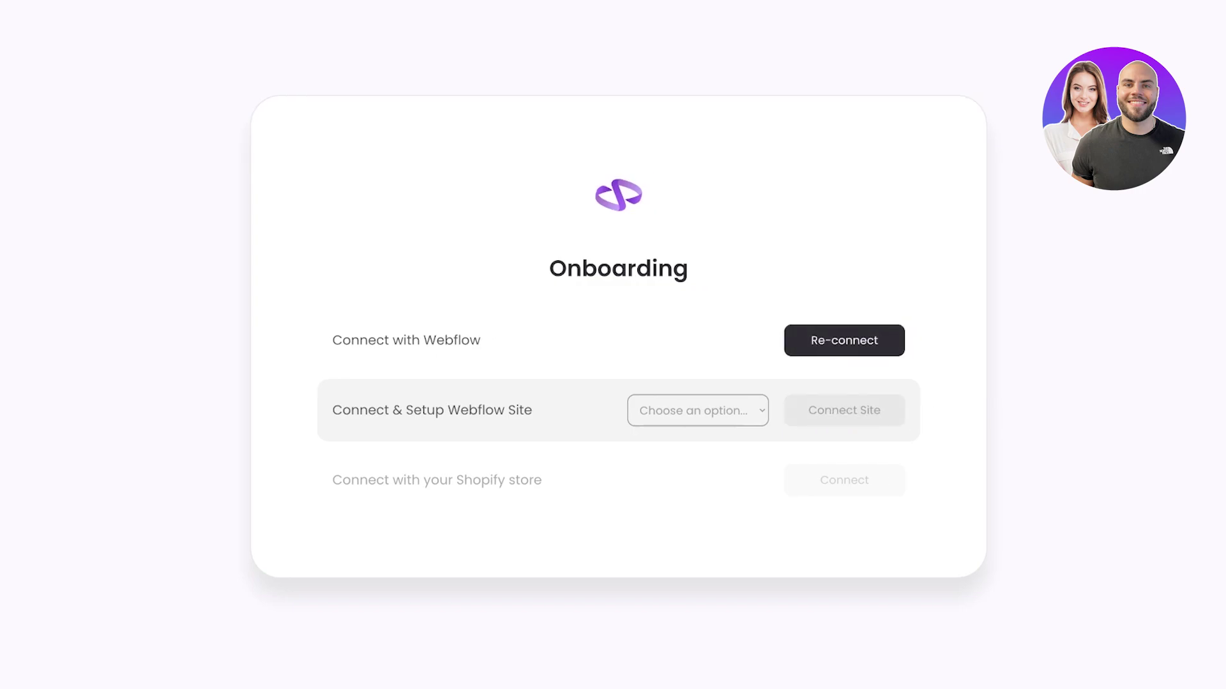
# Step: Reconnect Looop with Webflow from the onboarding page and authorize the app for the listed workspace
pyautogui.tripleClick(406, 340)
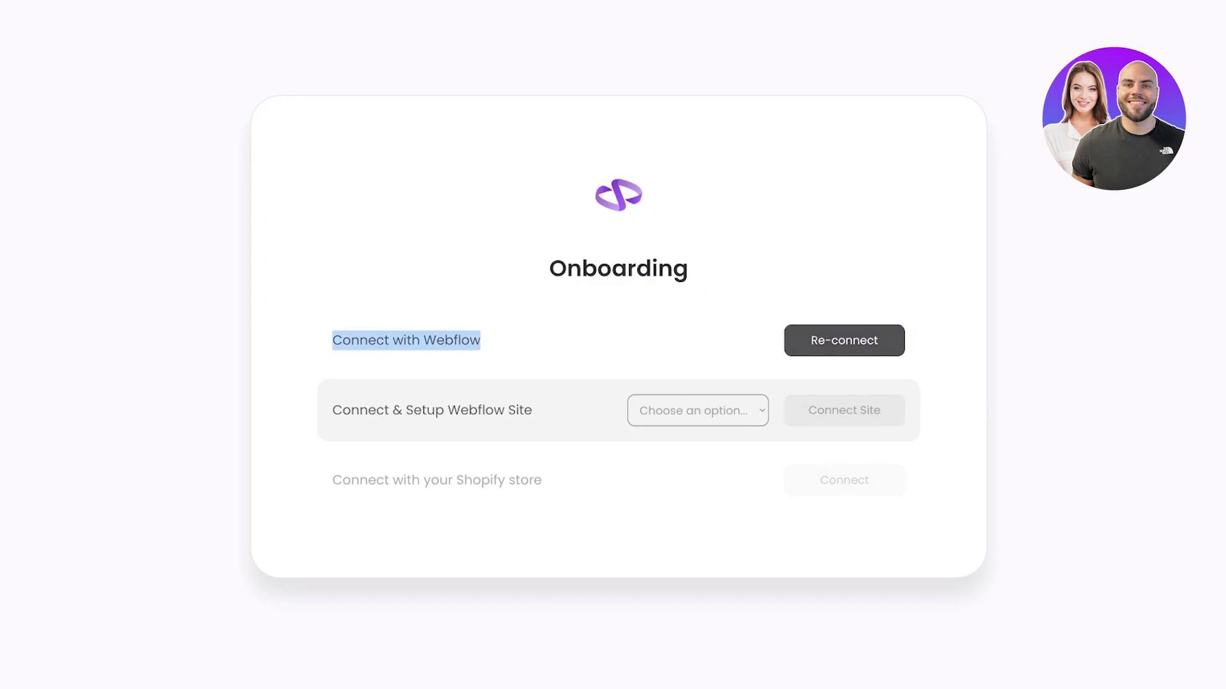
pyautogui.click(844, 340)
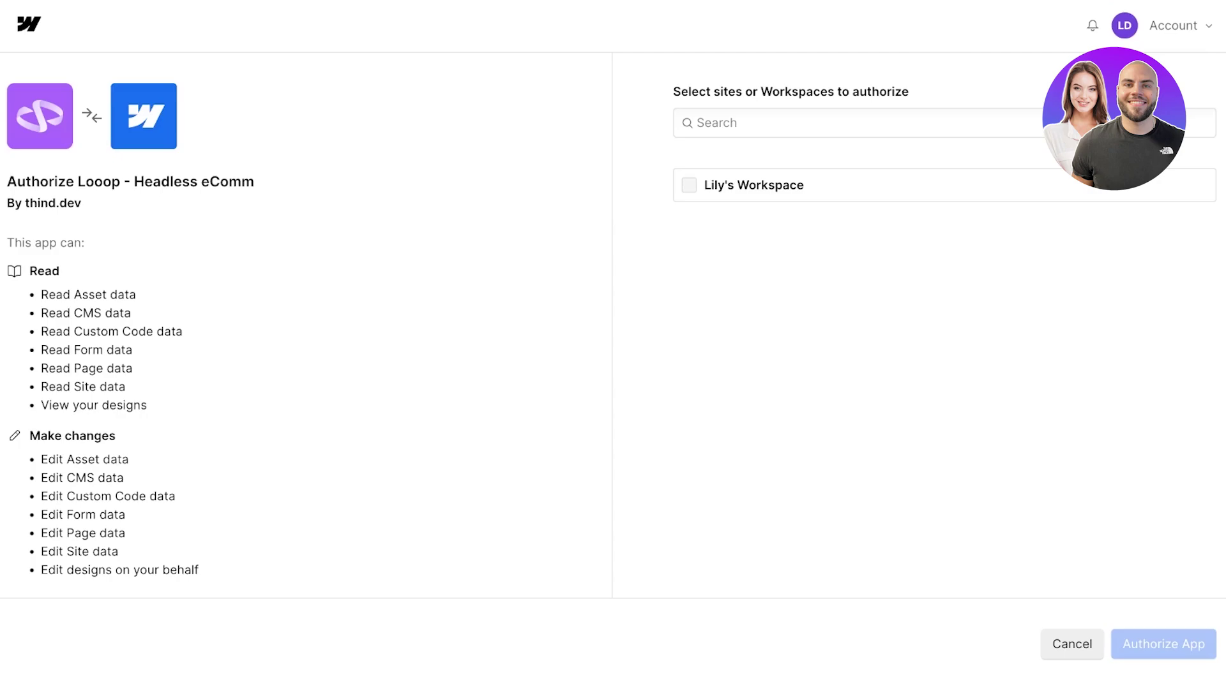
pyautogui.click(689, 185)
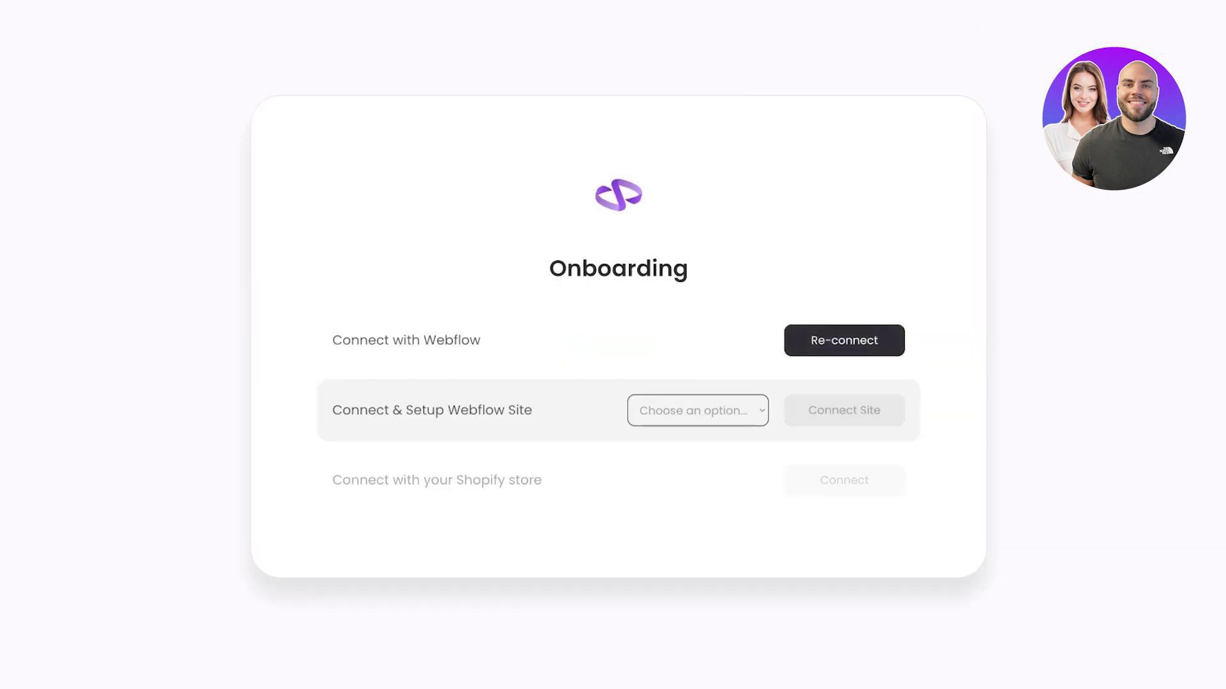
pyautogui.click(844, 341)
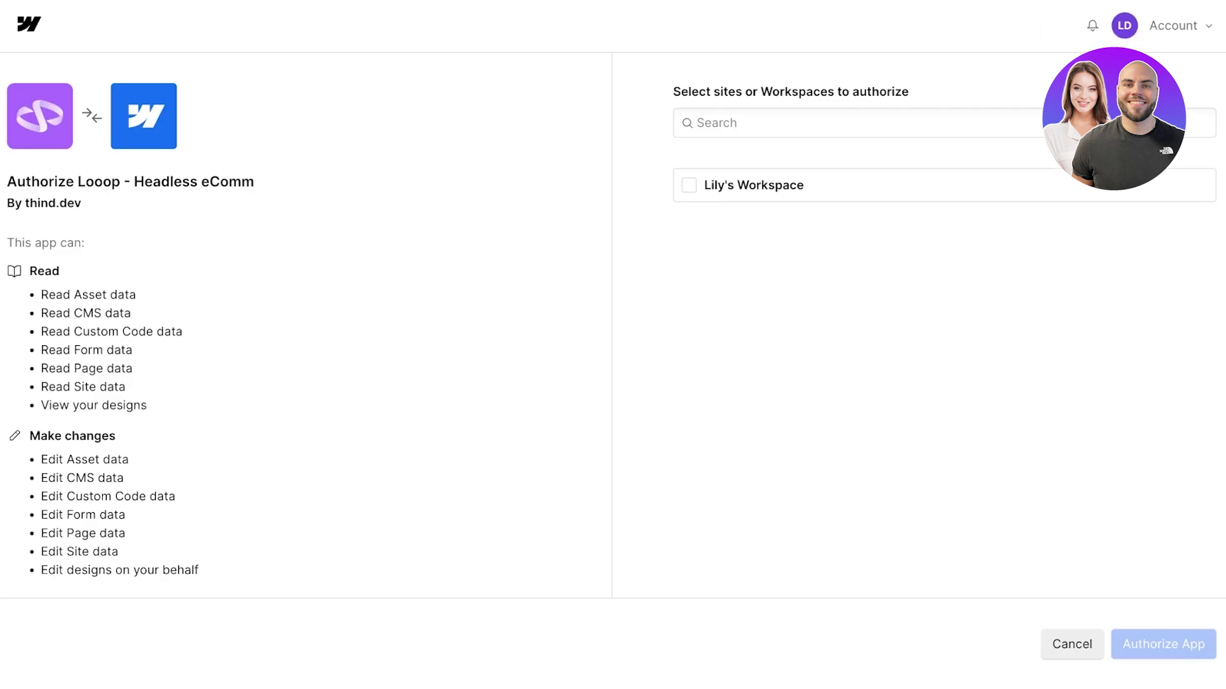
pyautogui.click(689, 185)
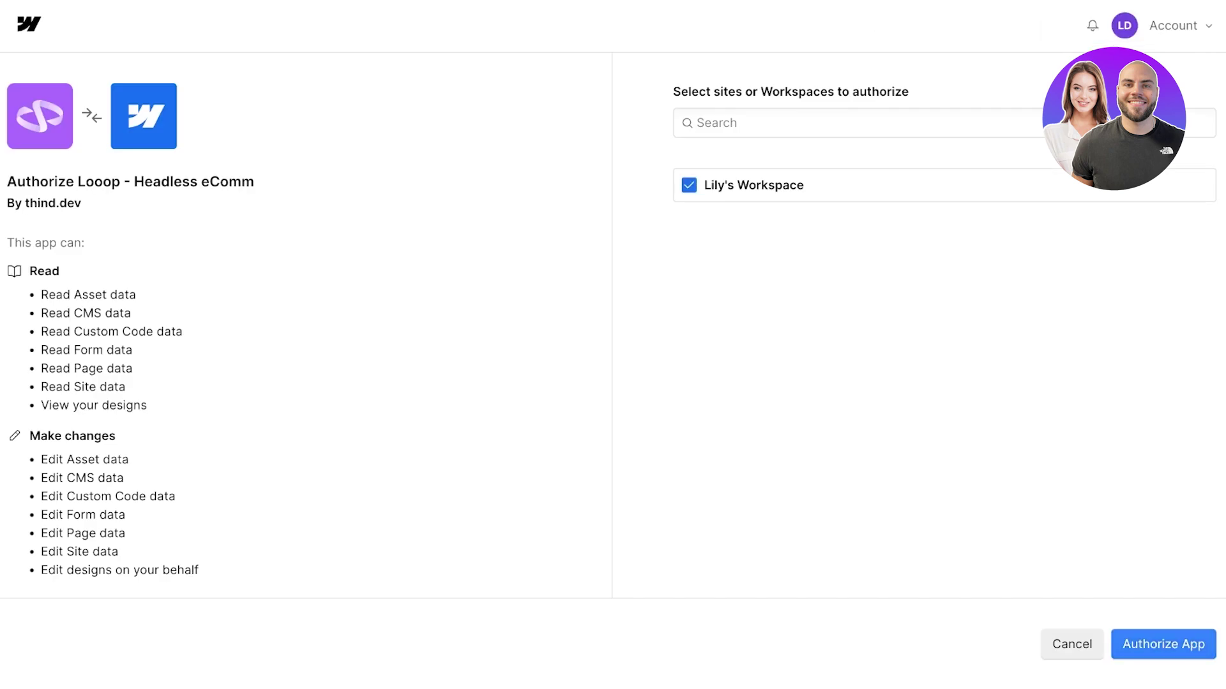
pyautogui.click(1163, 645)
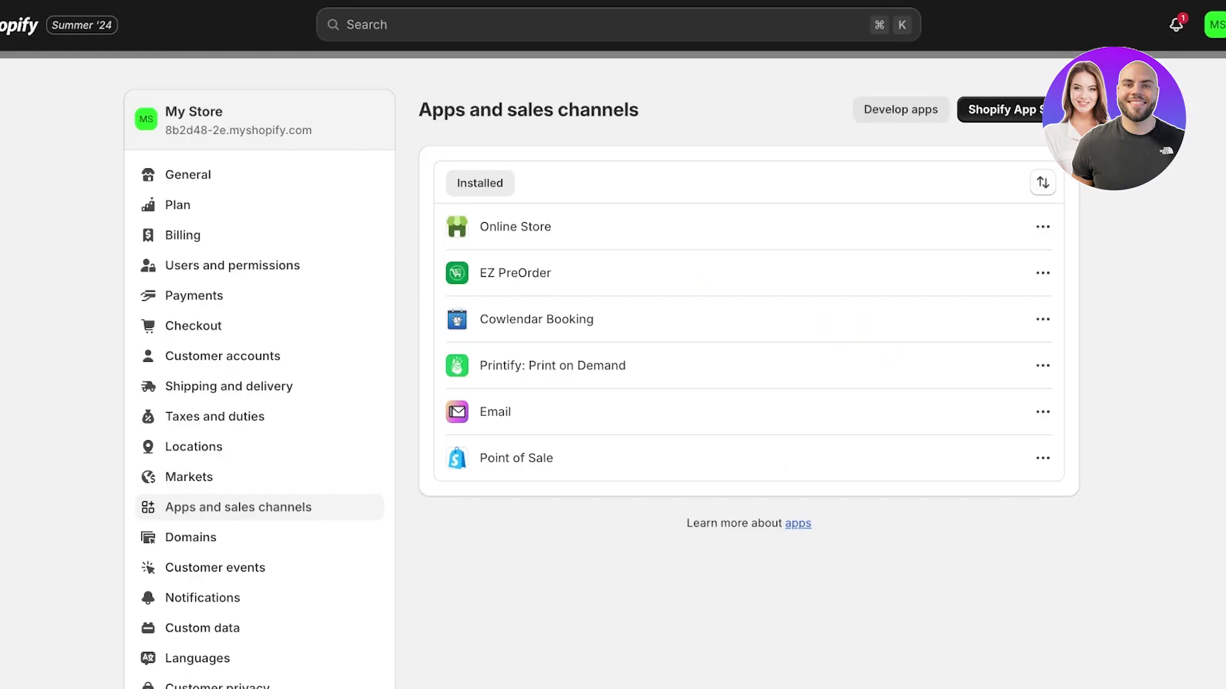
# Step: Look over Looop's onboarding guide and the product list of the Emerald store
pyautogui.click(515, 226)
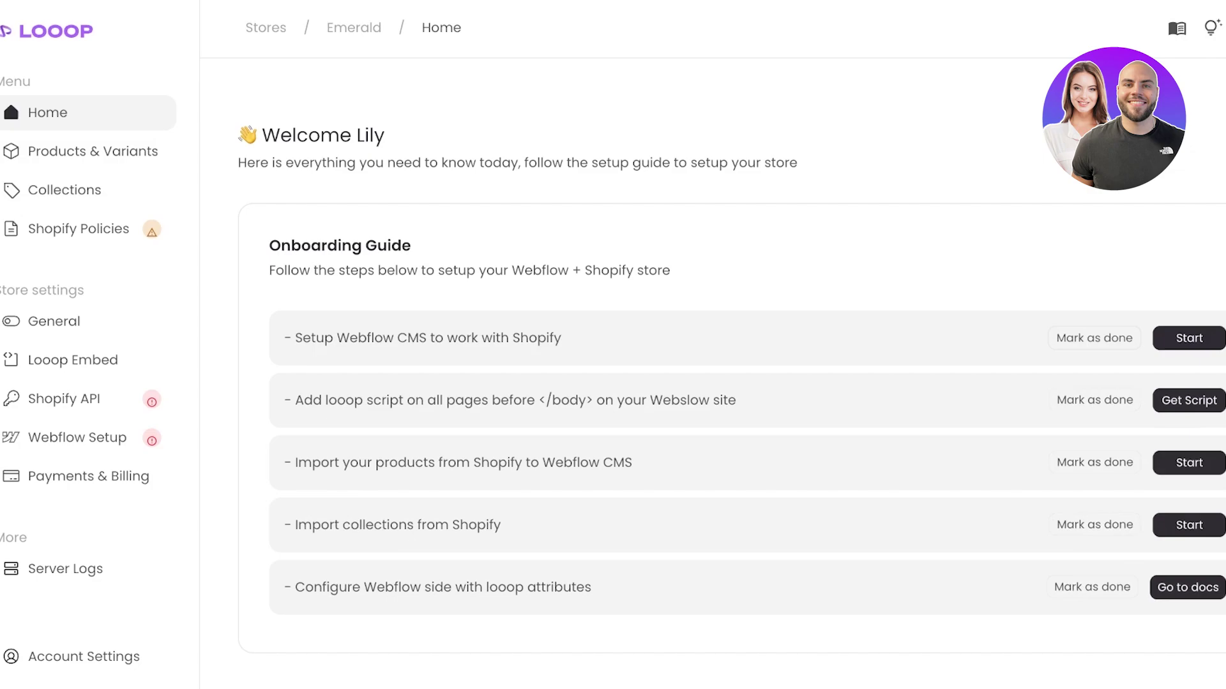
pyautogui.scroll(-1, 732, 396)
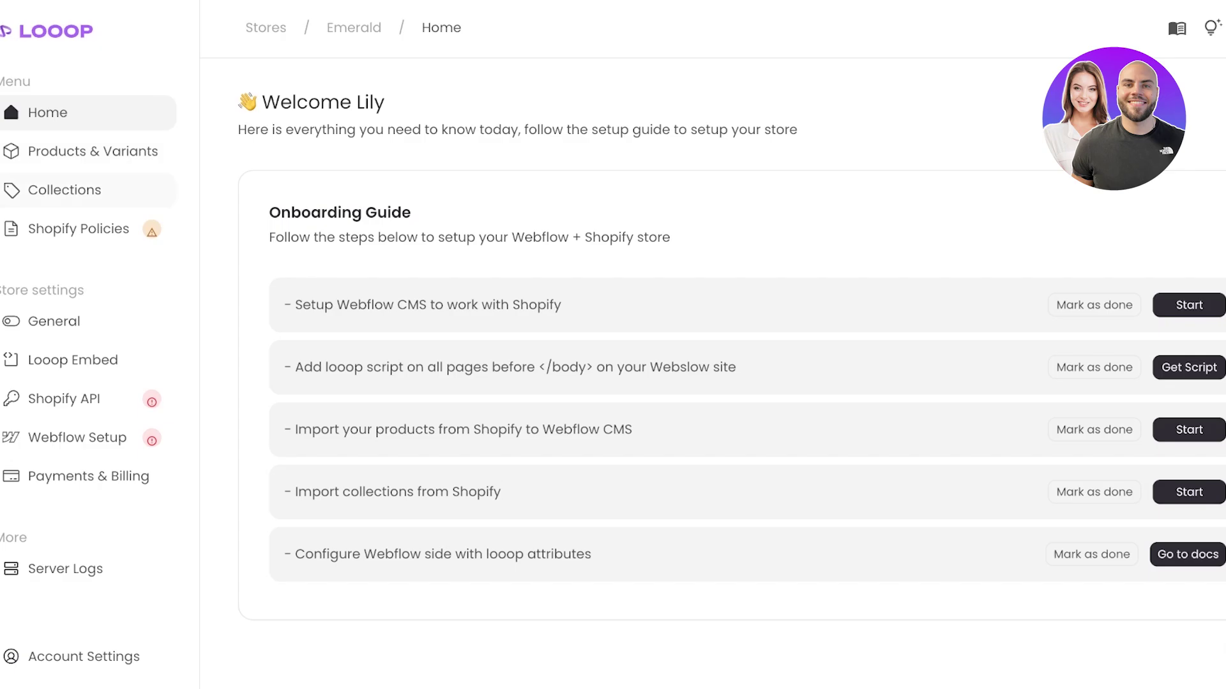
pyautogui.click(92, 151)
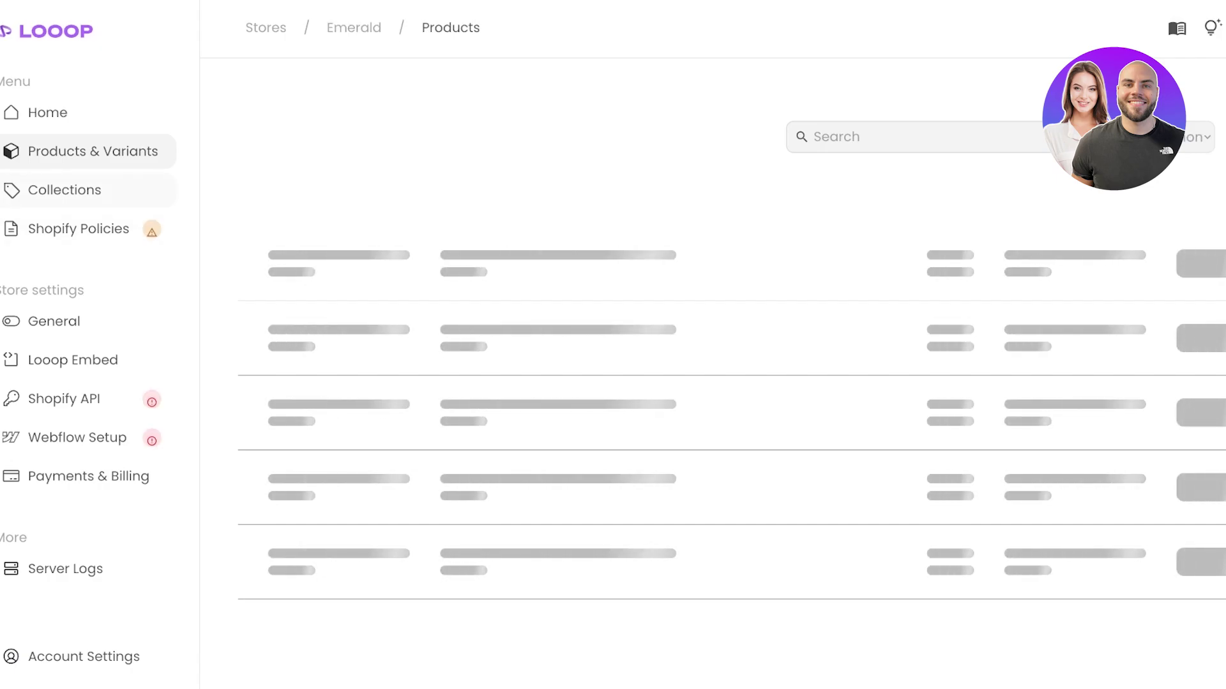
pyautogui.scroll(-6, 712, 374)
pyautogui.scroll(6, 712, 373)
pyautogui.scroll(-9, 712, 373)
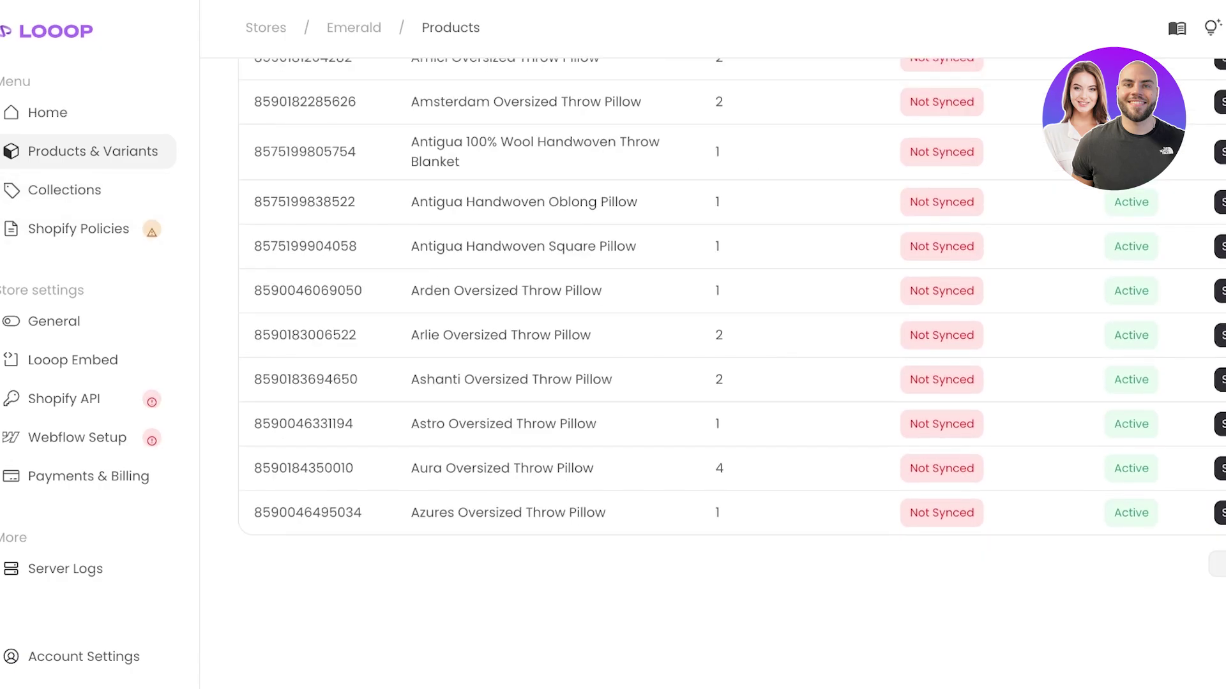
pyautogui.scroll(8, 728, 319)
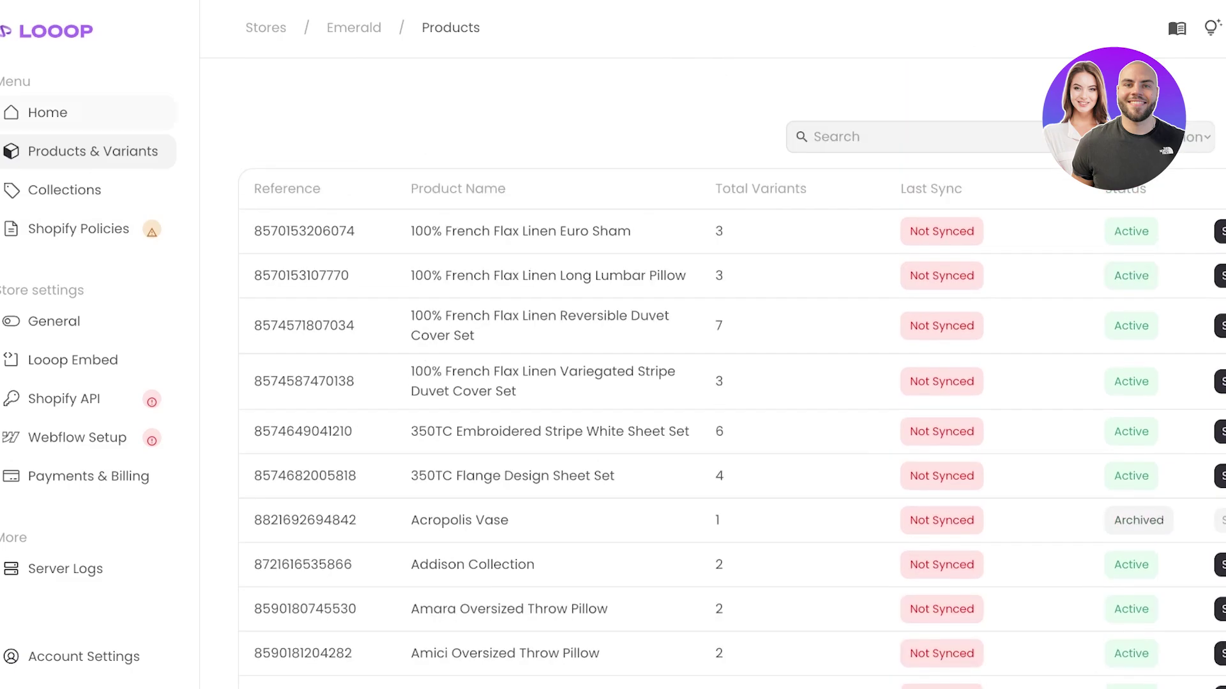
# Step: Start the Webflow CMS setup from the onboarding guide and open the Connected Site setting
pyautogui.click(265, 27)
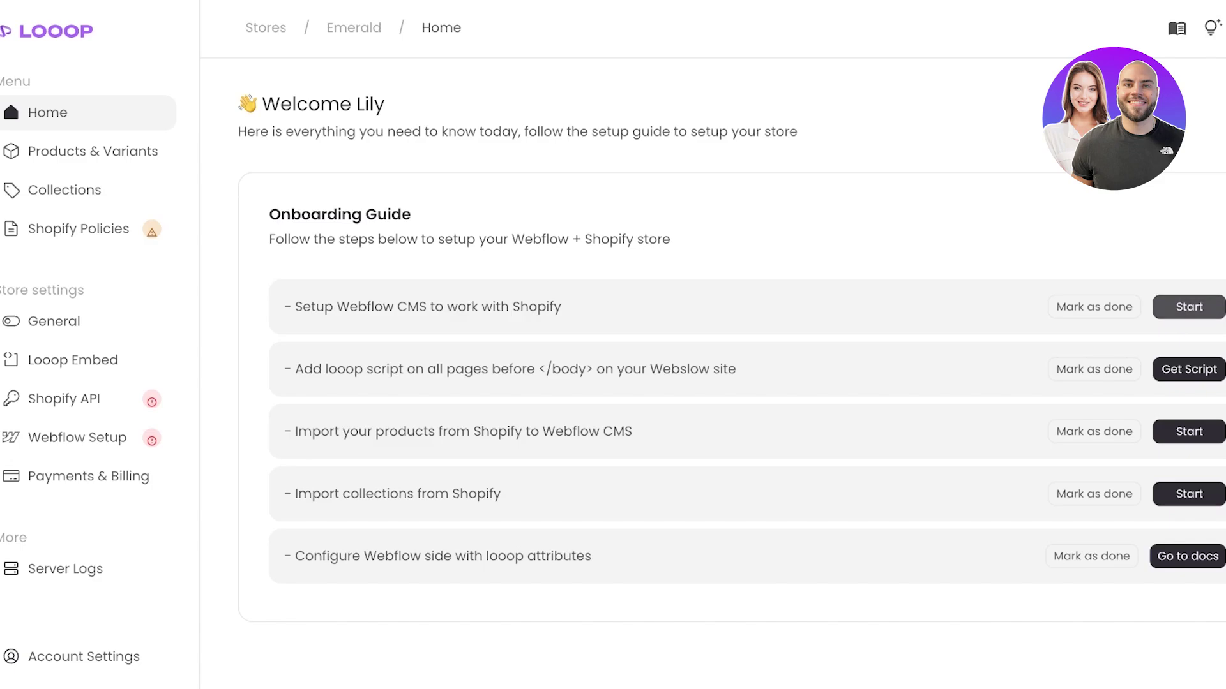
pyautogui.click(1188, 307)
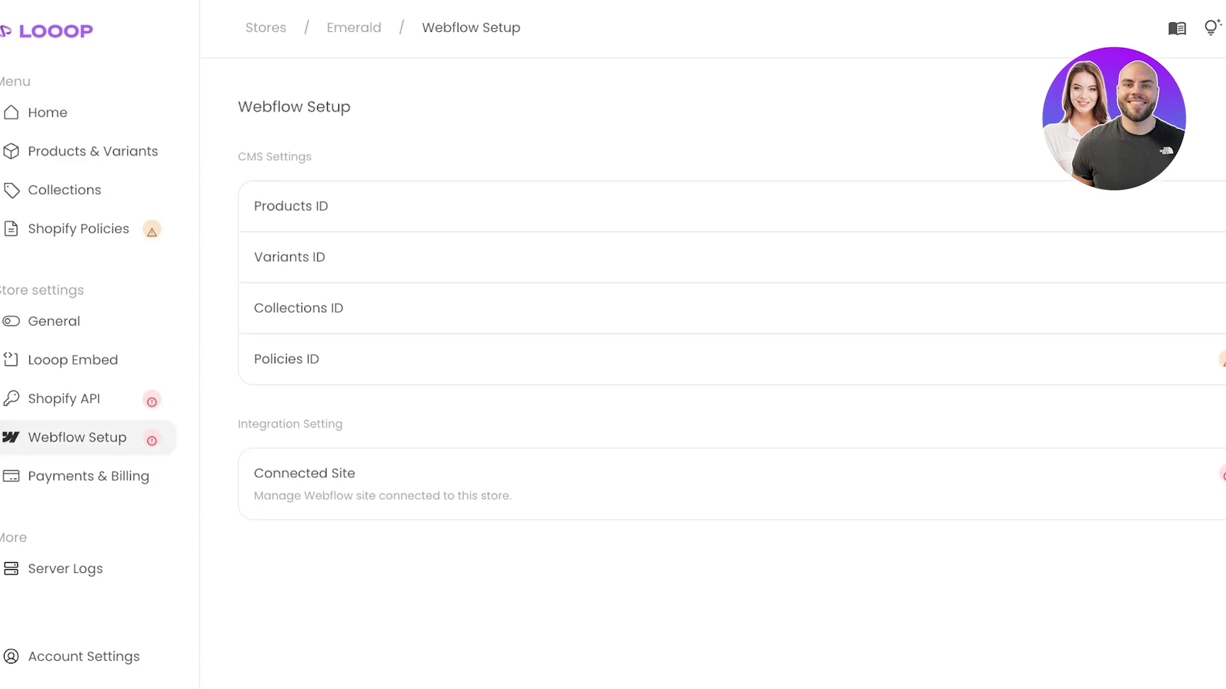
pyautogui.click(1221, 480)
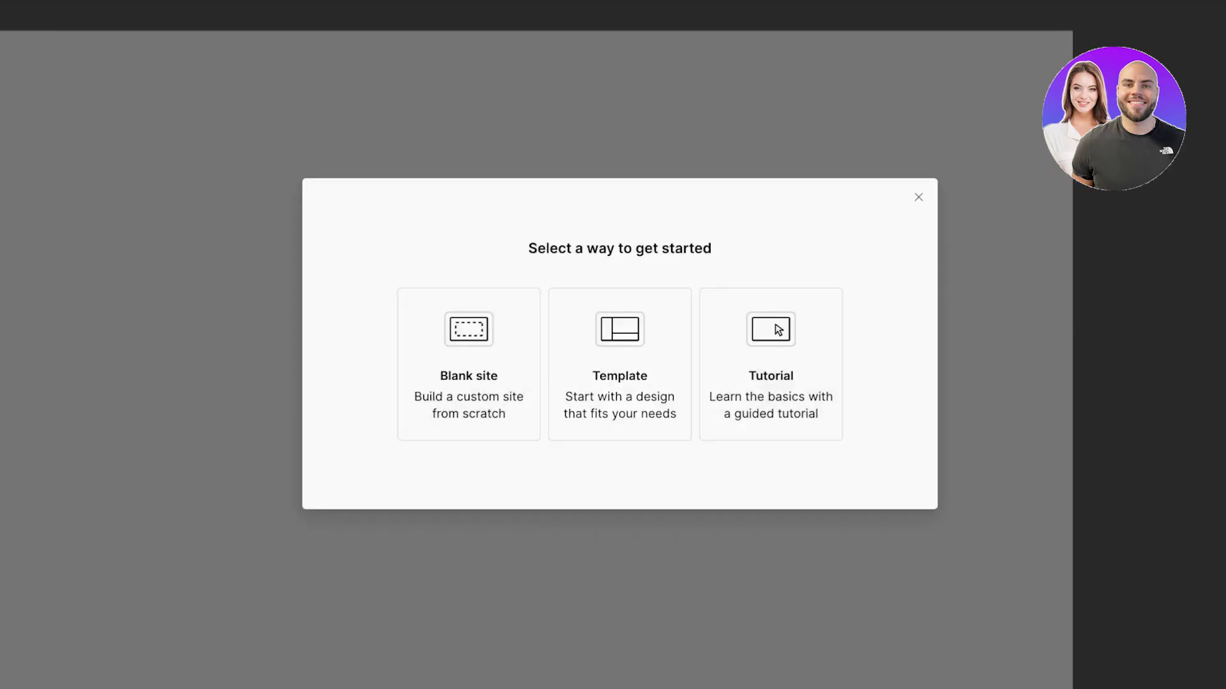
# Step: Start the new site from a template and limit the template list to free ones
pyautogui.click(620, 364)
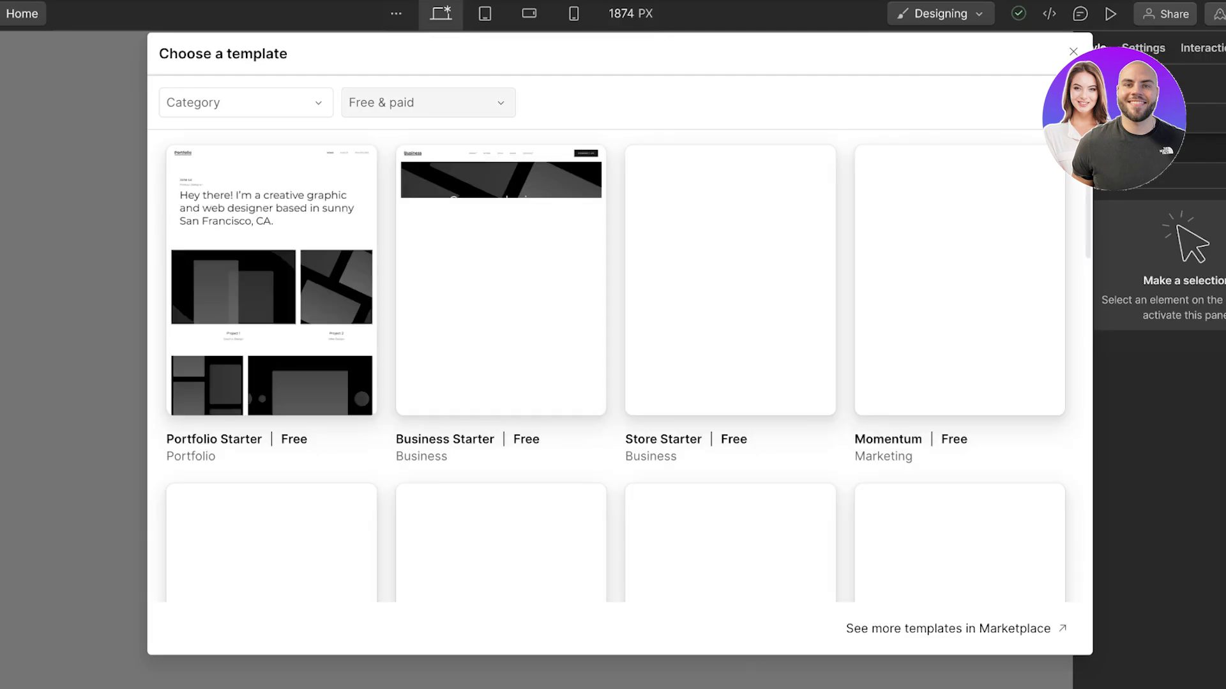
pyautogui.click(428, 103)
pyautogui.click(387, 166)
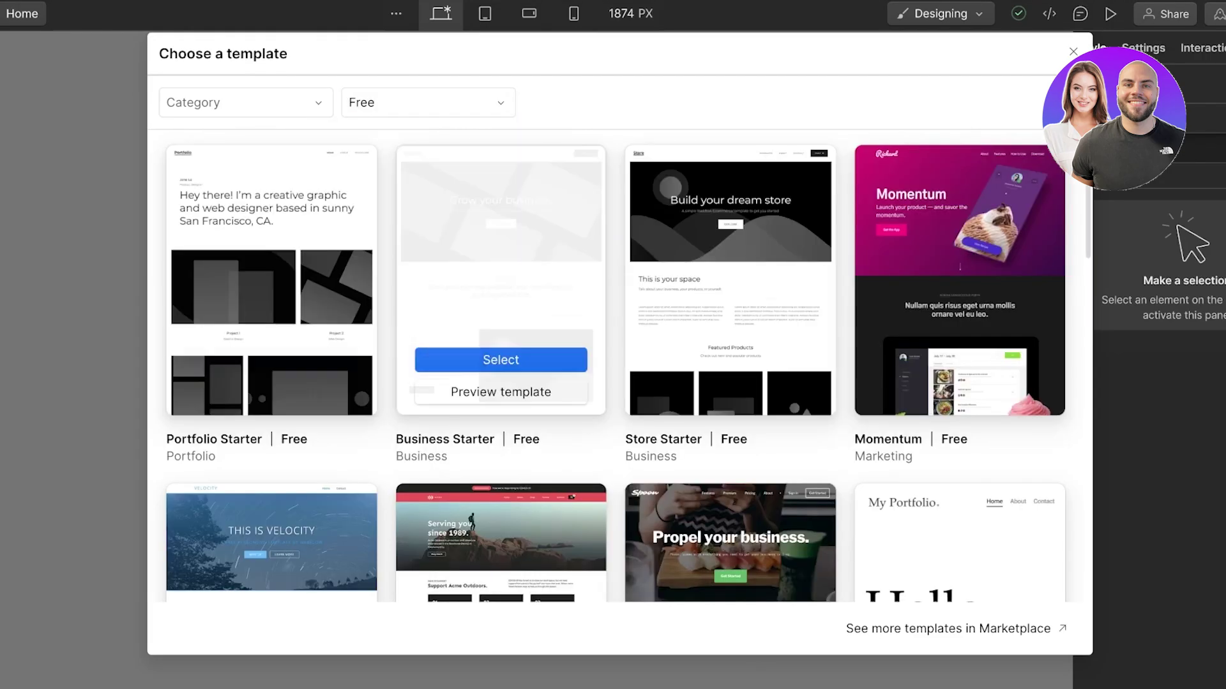
# Step: Browse the free templates and create the site from the Business Starter template
pyautogui.scroll(-4, 271, 383)
pyautogui.scroll(-3, 651, 357)
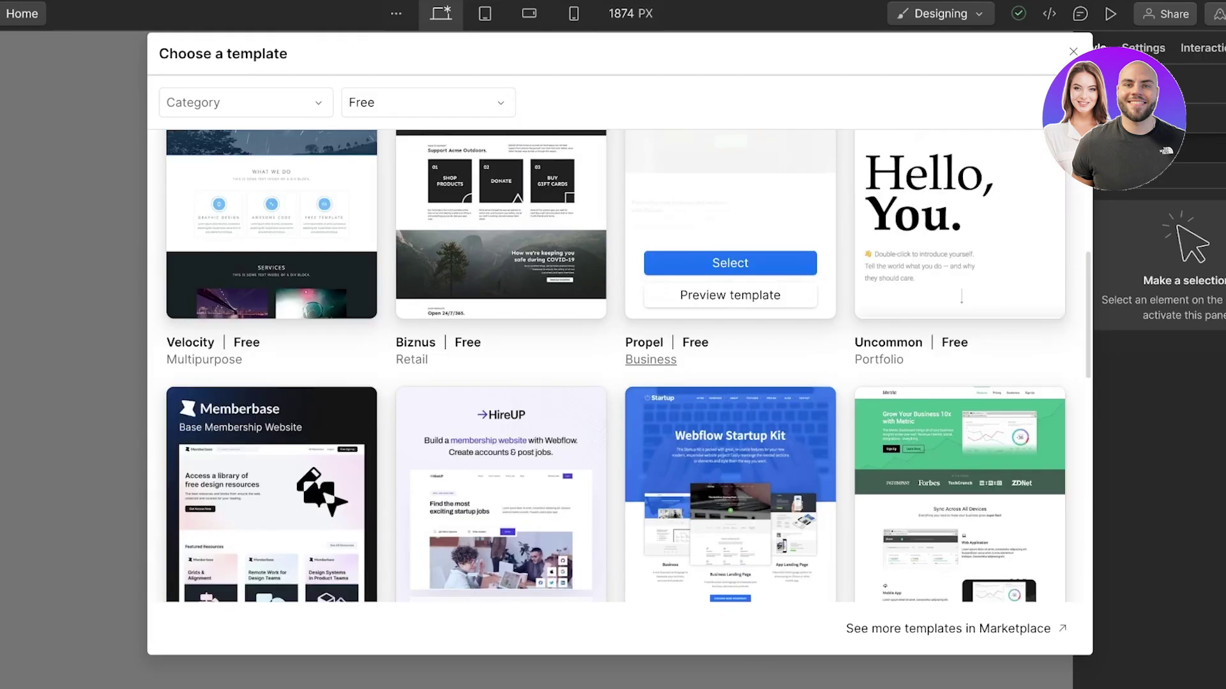
pyautogui.scroll(7, 651, 358)
pyautogui.click(246, 102)
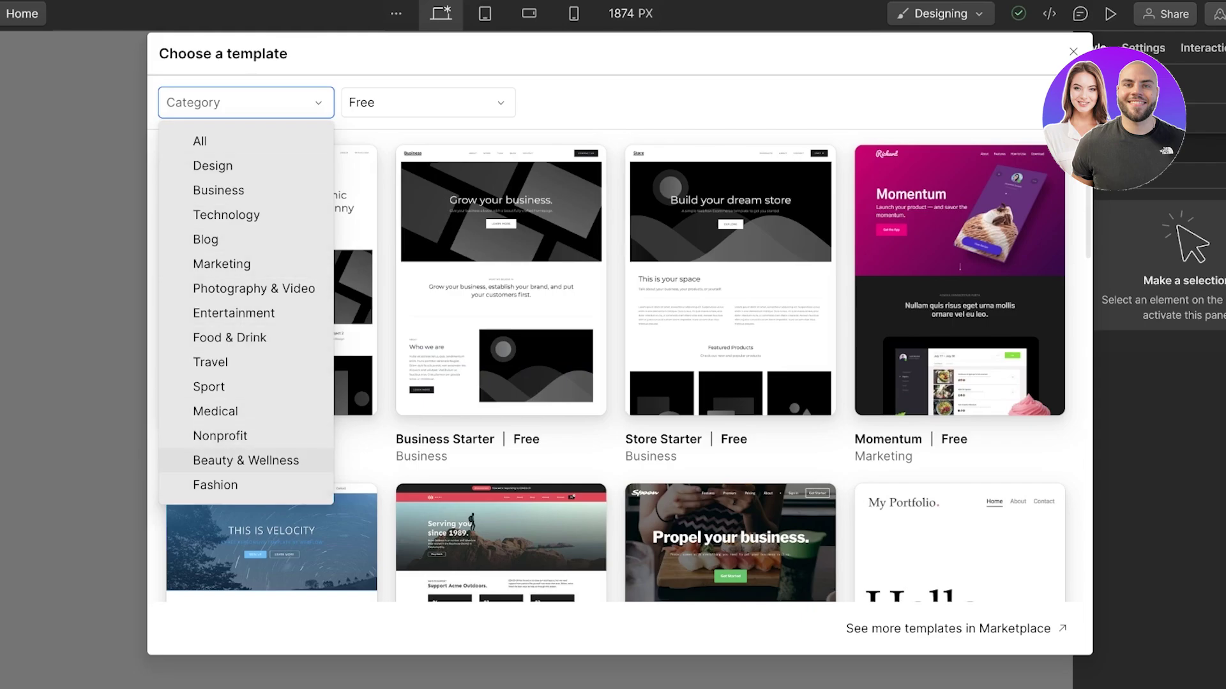
pyautogui.click(246, 103)
pyautogui.moveTo(271, 383)
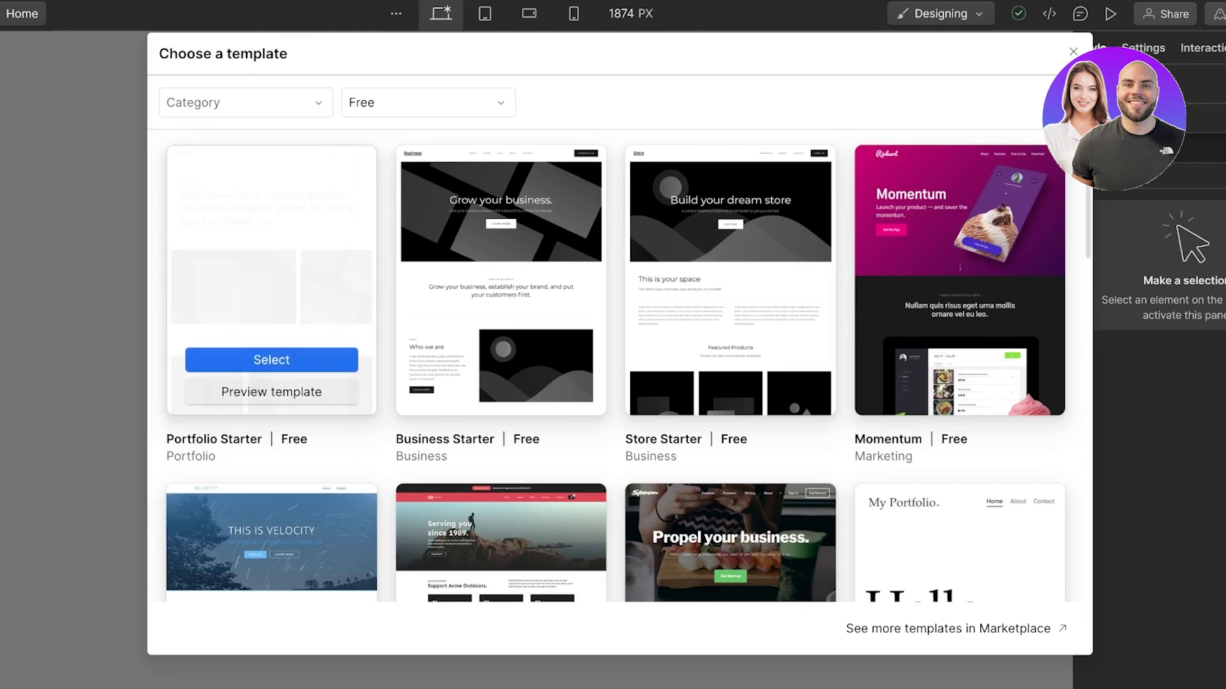
pyautogui.scroll(-1, 501, 287)
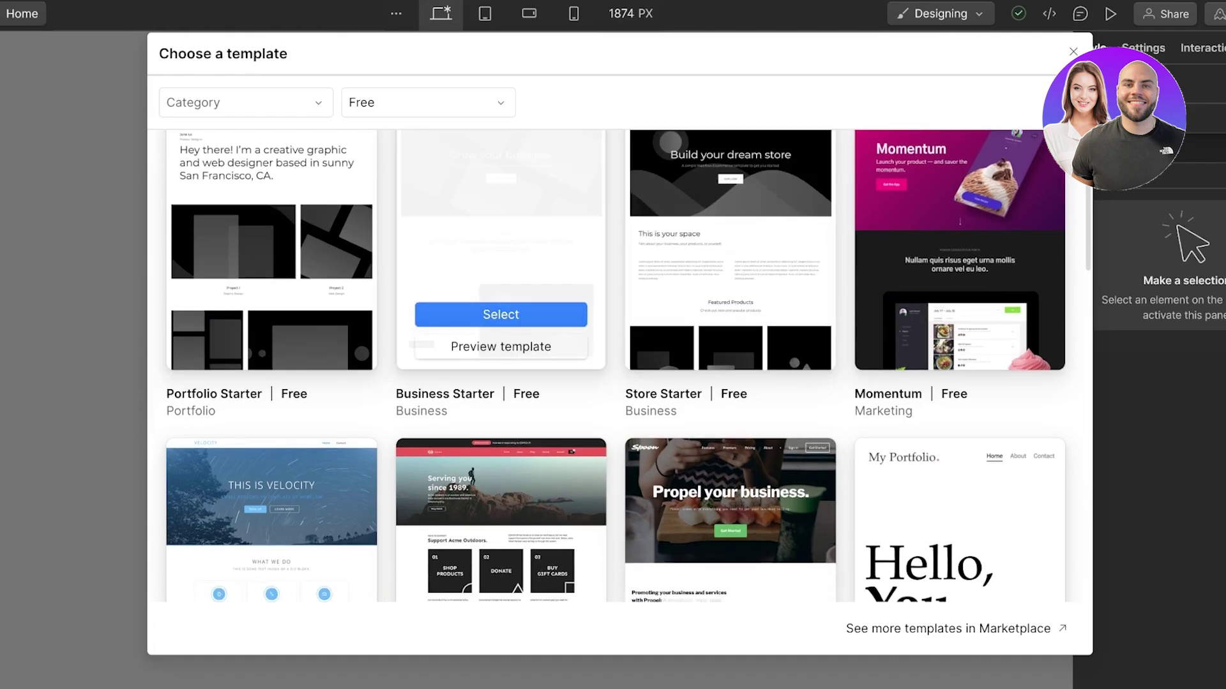
pyautogui.click(500, 314)
pyautogui.press('Return')
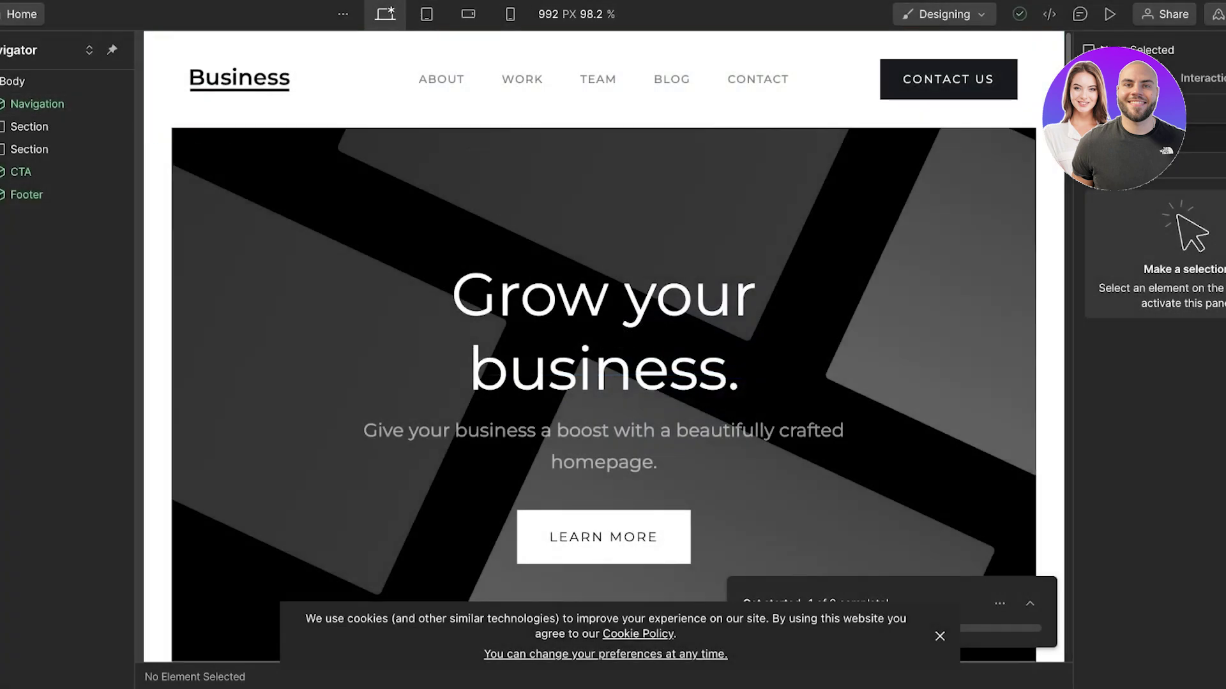
# Step: Check the new site's publish destinations and its list of pages
pyautogui.click(1217, 14)
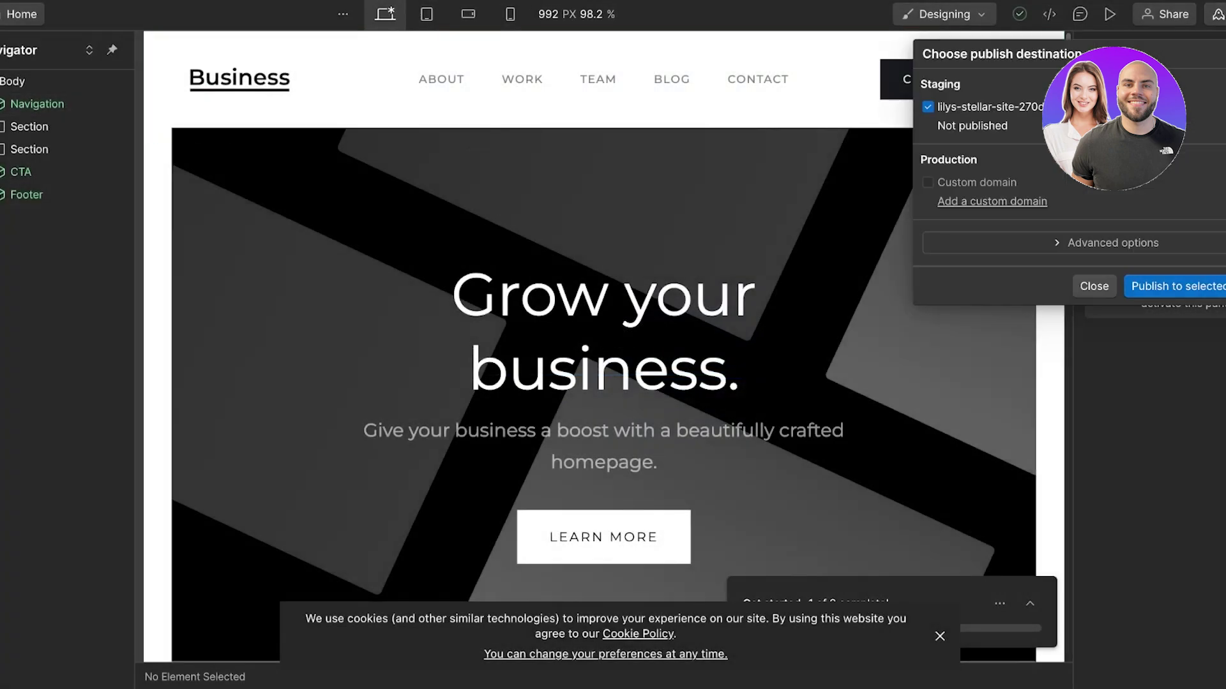
pyautogui.click(1094, 286)
pyautogui.click(22, 14)
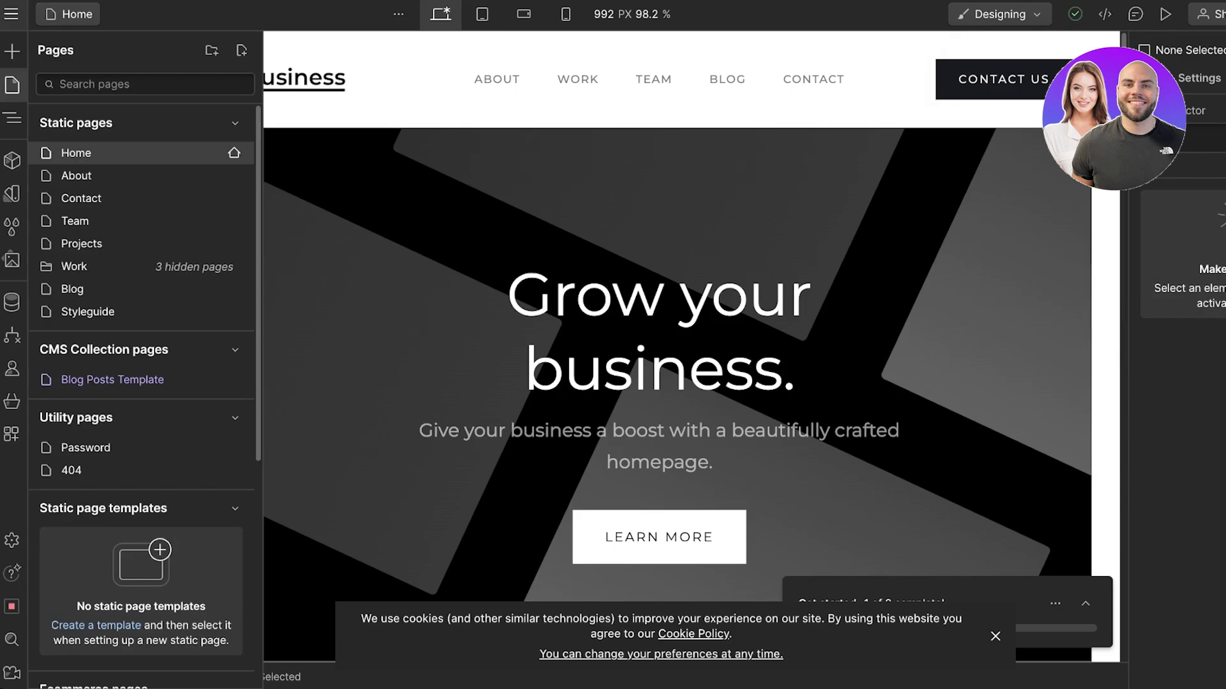
# Step: Leave the site designer, authorize Looop for the new Stellar Site, and connect that site in Looop's onboarding
pyautogui.click(12, 14)
pyautogui.click(49, 47)
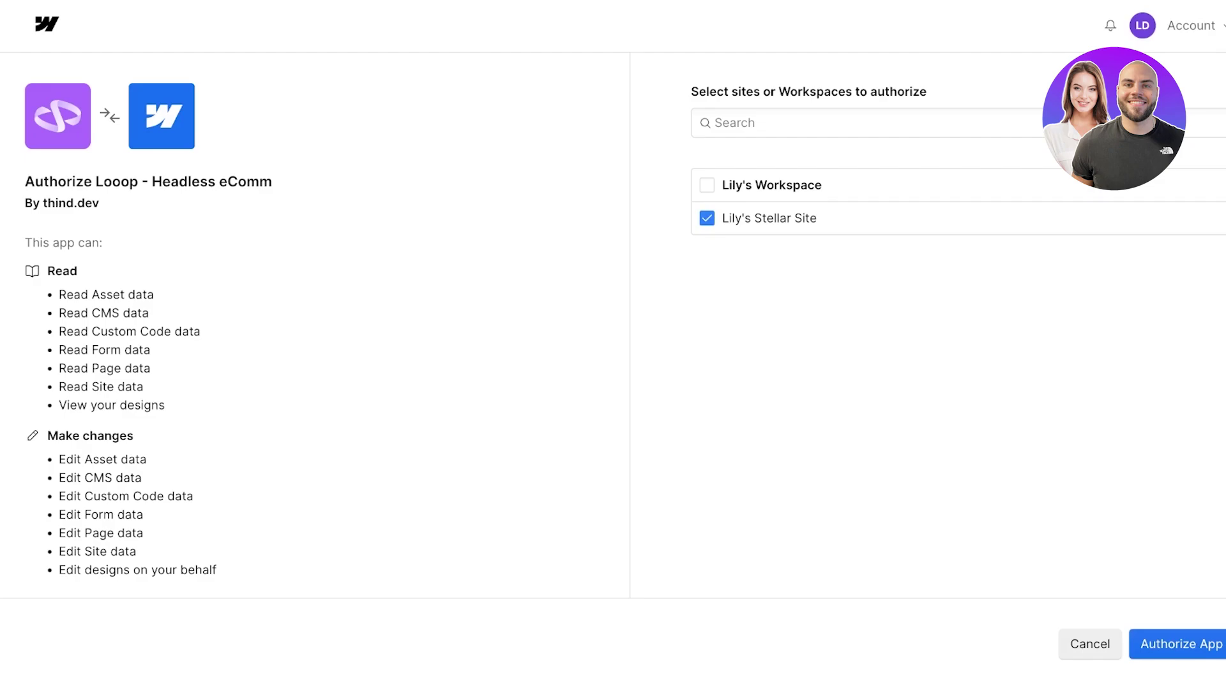
pyautogui.click(1180, 645)
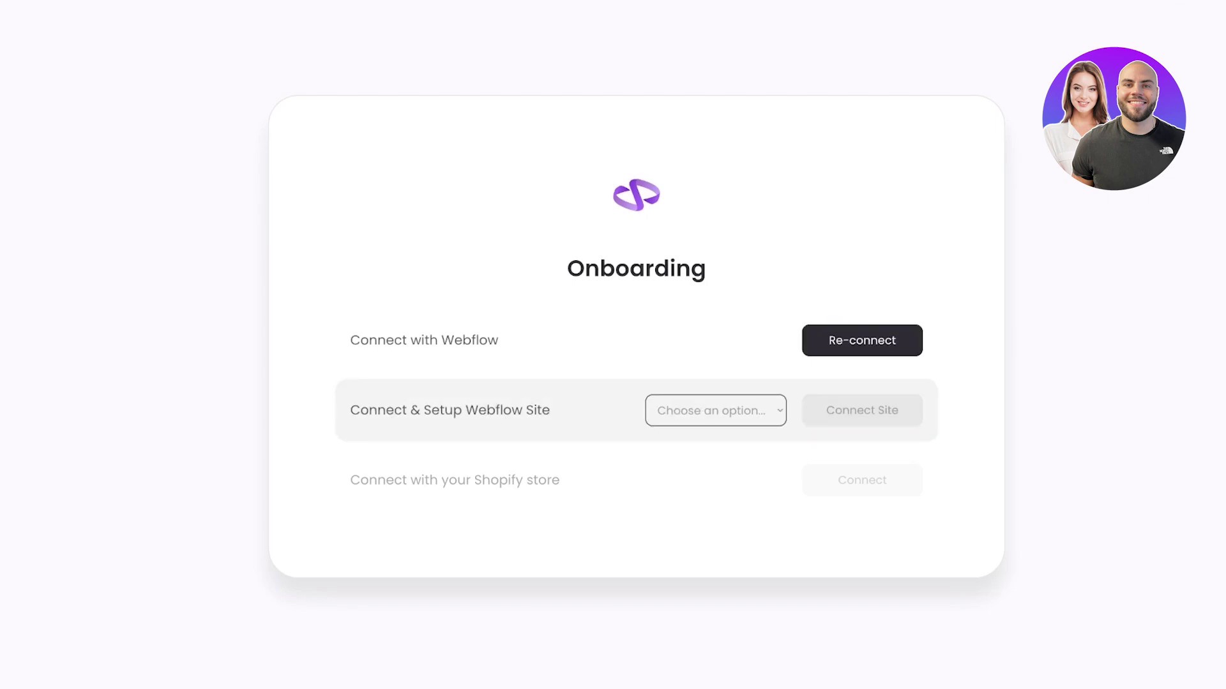
pyautogui.click(715, 410)
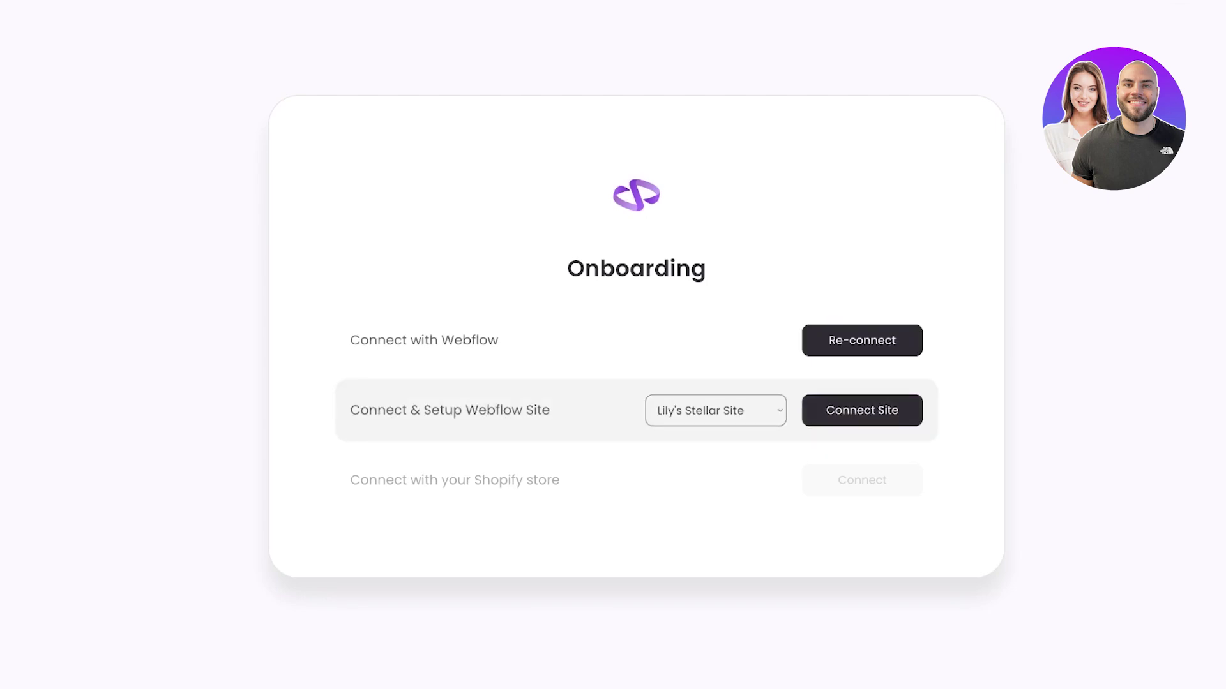
pyautogui.click(862, 410)
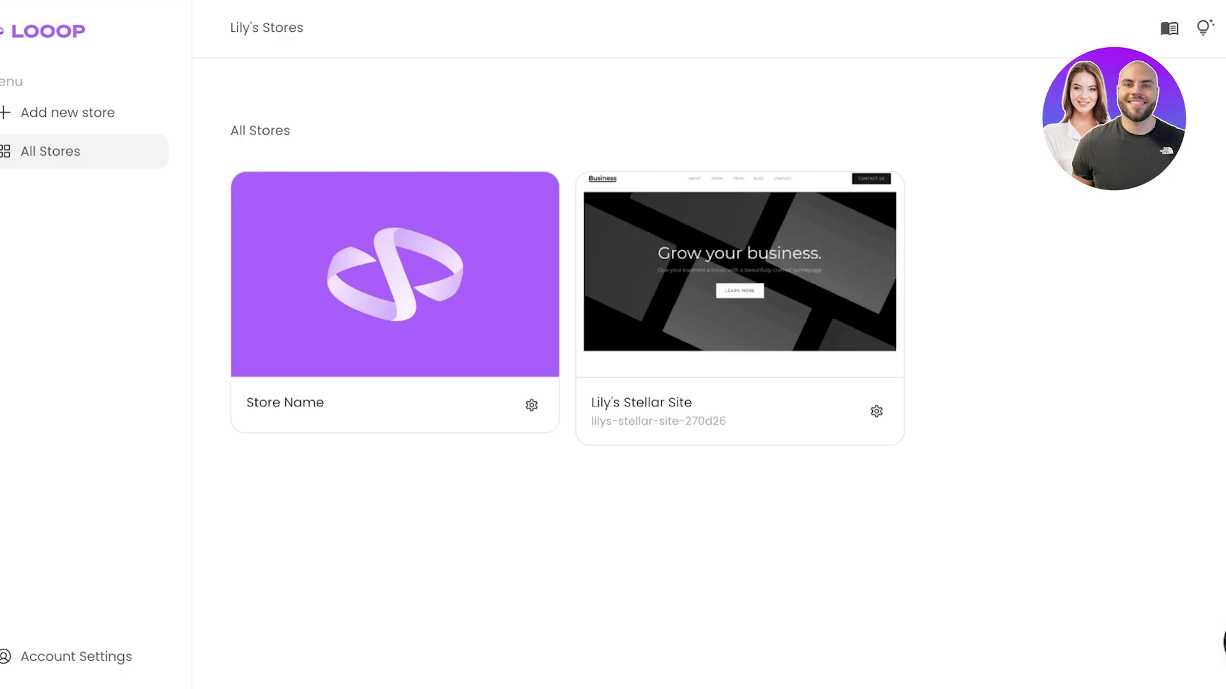
# Step: Open the Stellar Site store in Looop and sync the Appointment product from its product list
pyautogui.click(641, 402)
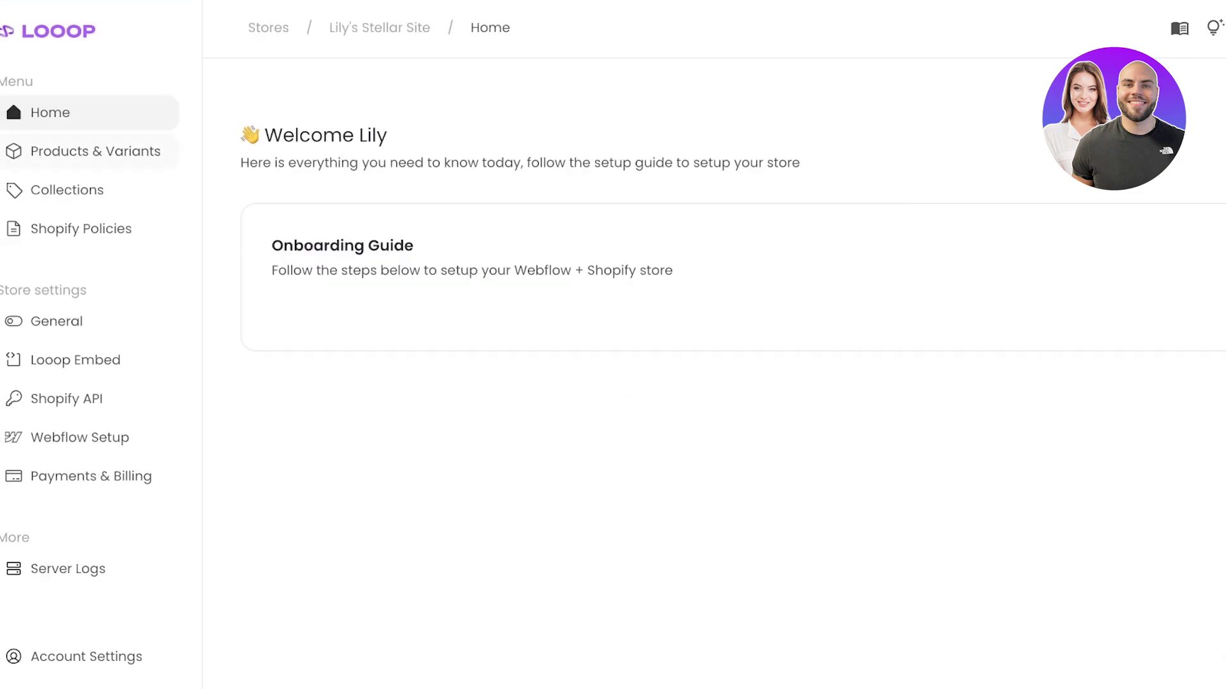
pyautogui.click(95, 151)
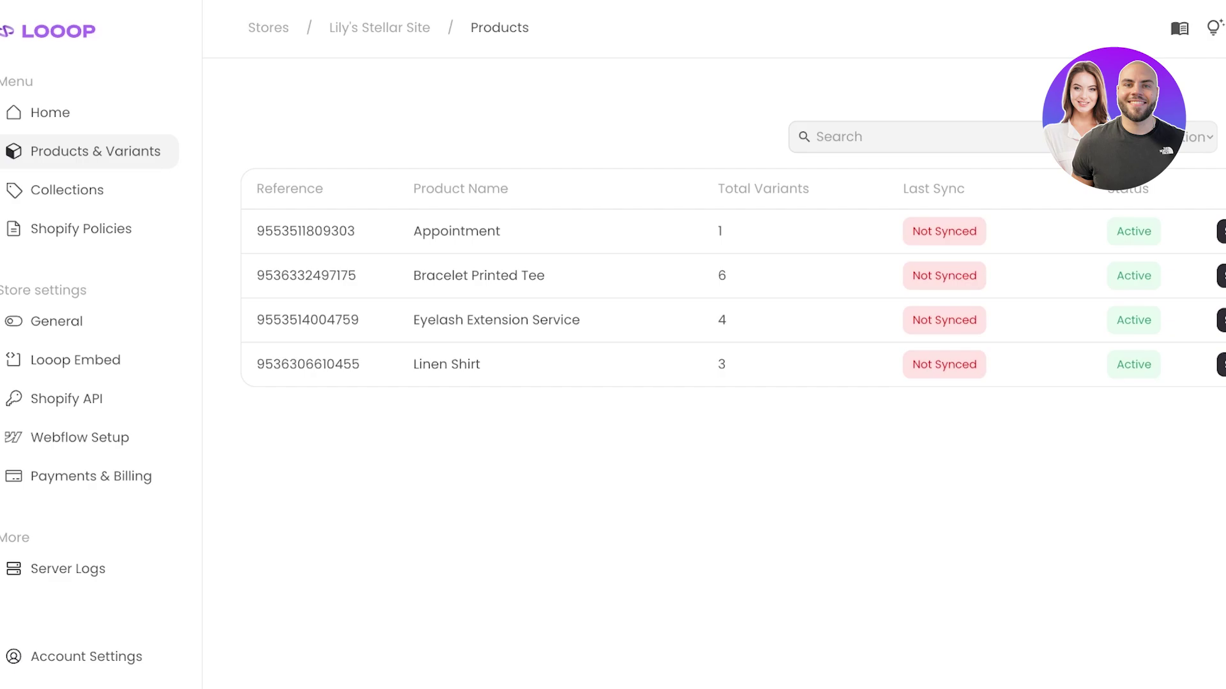
pyautogui.click(1222, 231)
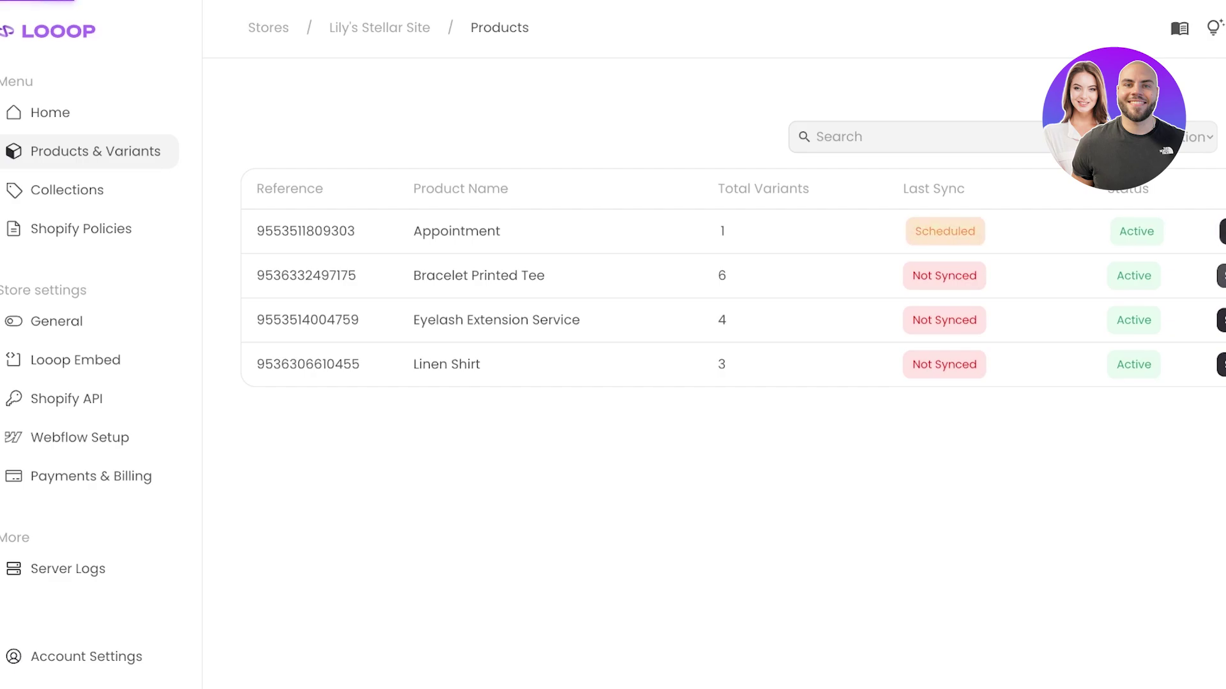